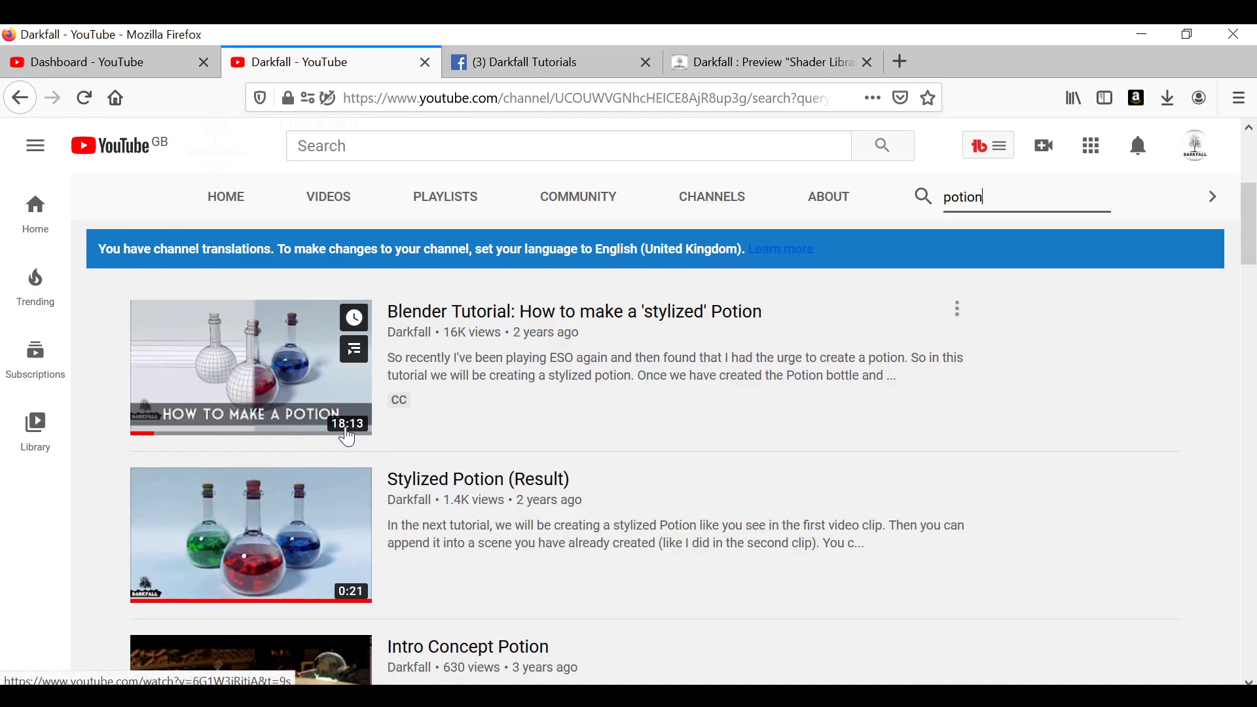
Open the 'Blender Tutorial: How to make a stylized Potion' video from the channel's potion search results
{"action": "left_click", "coordinate": [282, 385]}
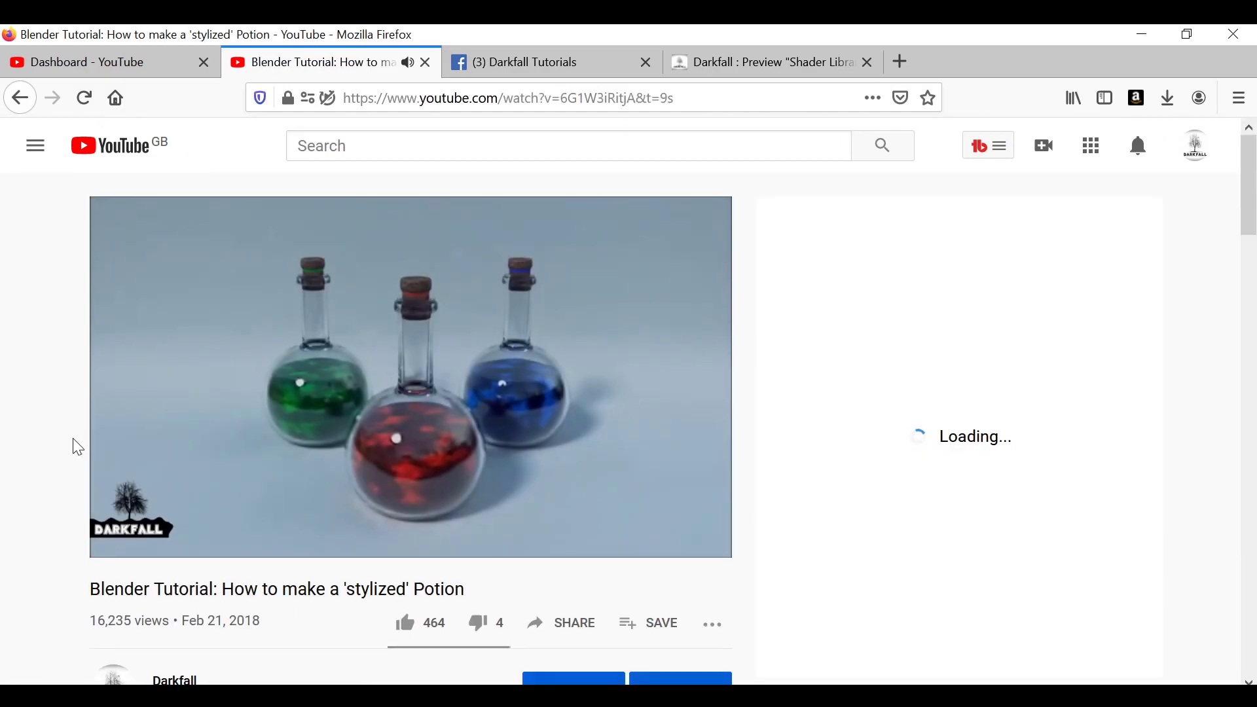
Mute the potion tutorial and skip through it past 6:43 and 8:22 to the end
{"action": "left_click", "coordinate": [198, 540]}
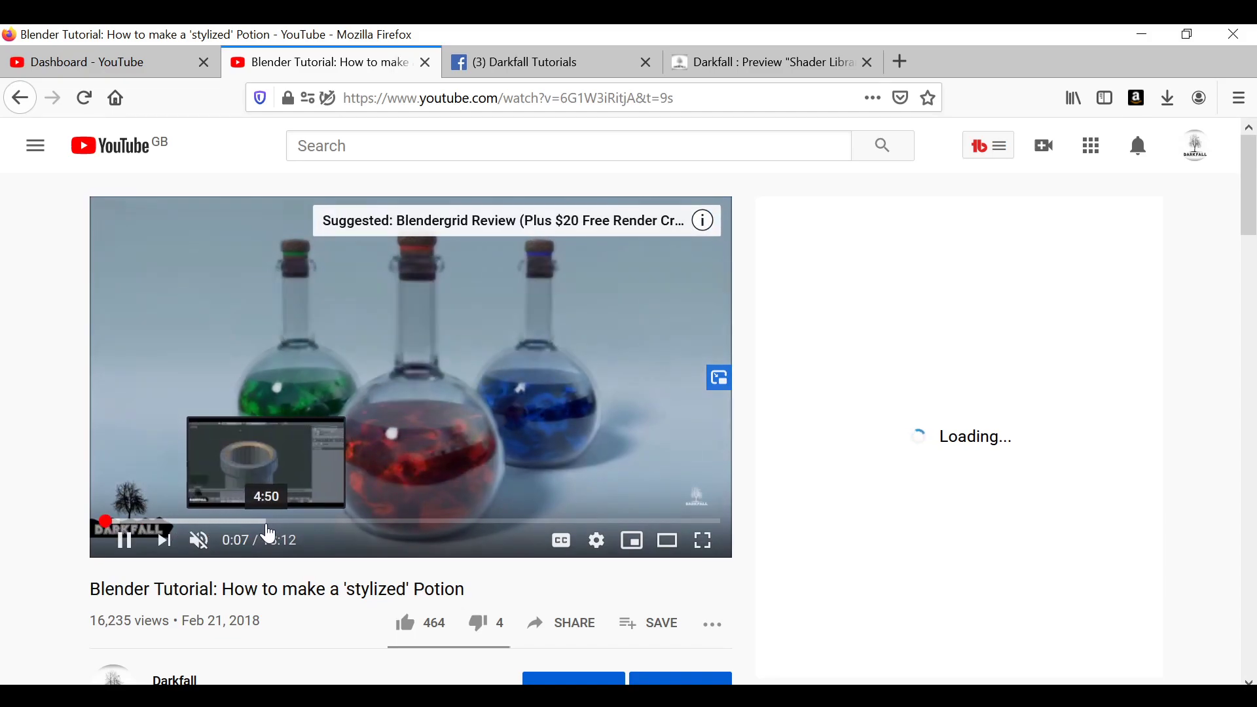
{"action": "key", "text": "Right"}
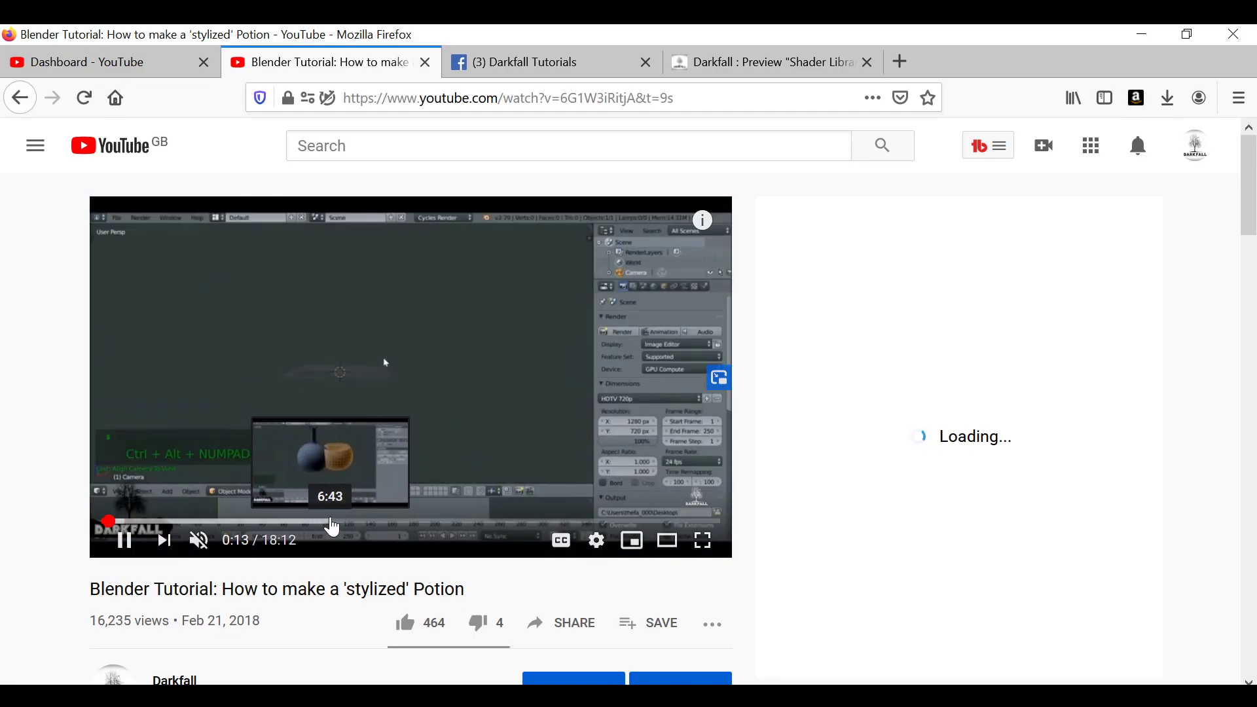
{"action": "left_click", "coordinate": [330, 525]}
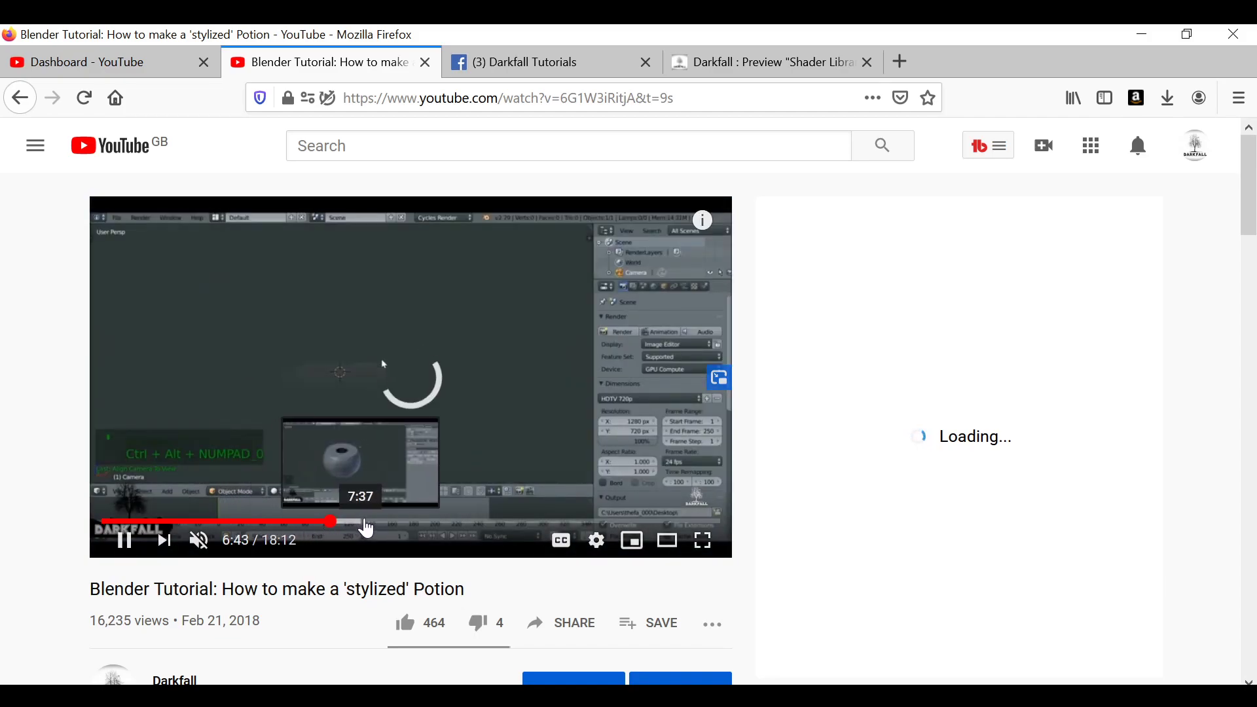
{"action": "left_click", "coordinate": [385, 522]}
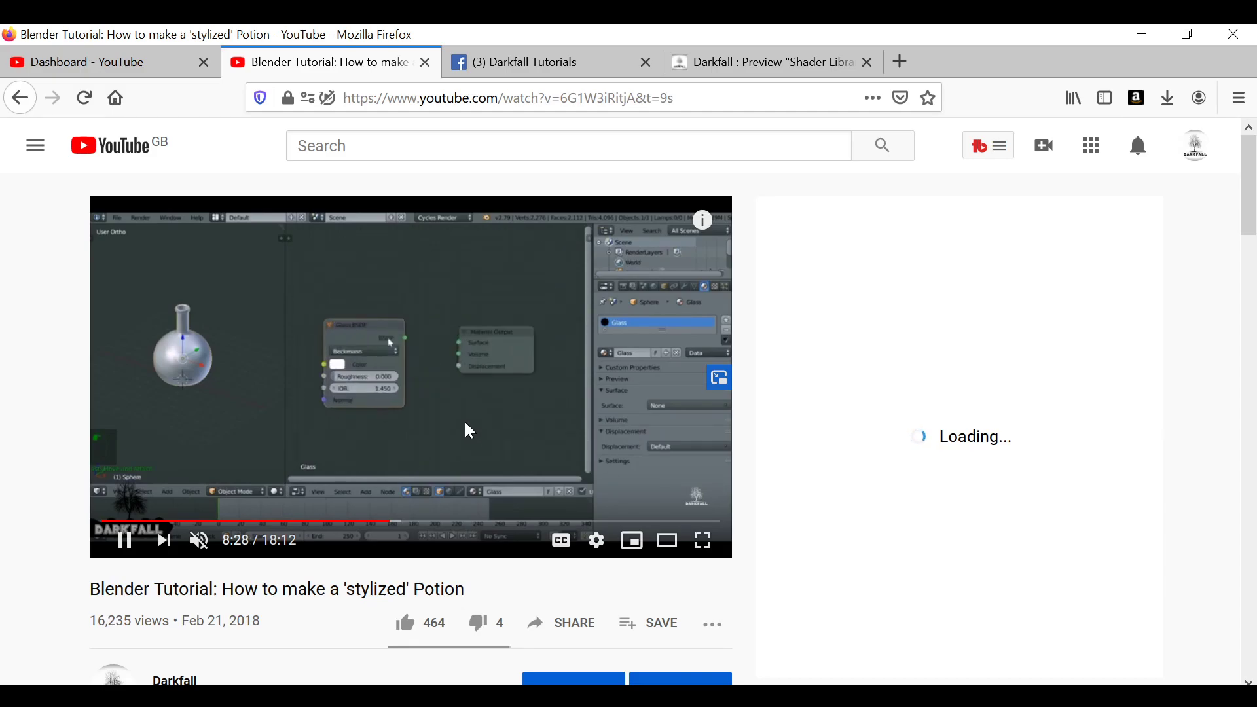
{"action": "key", "text": "End"}
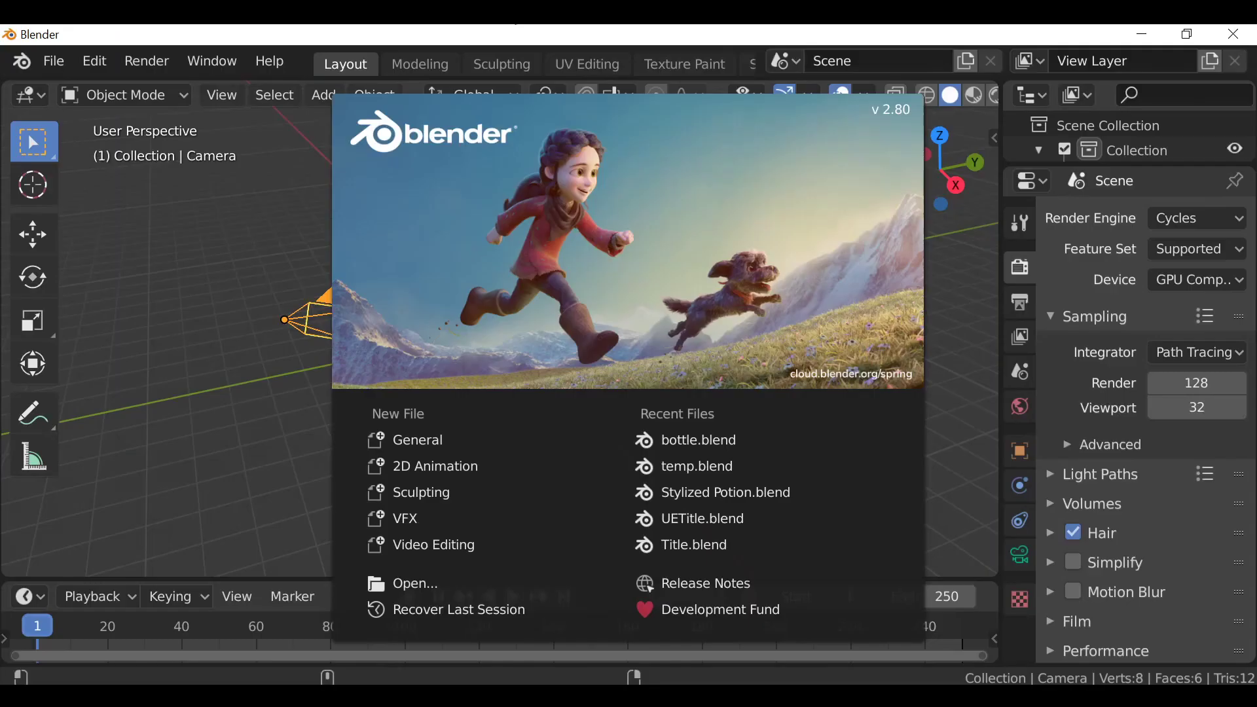
Close Blender's splash screen and scroll through the Shader Library blog post
{"action": "left_click", "coordinate": [583, 297]}
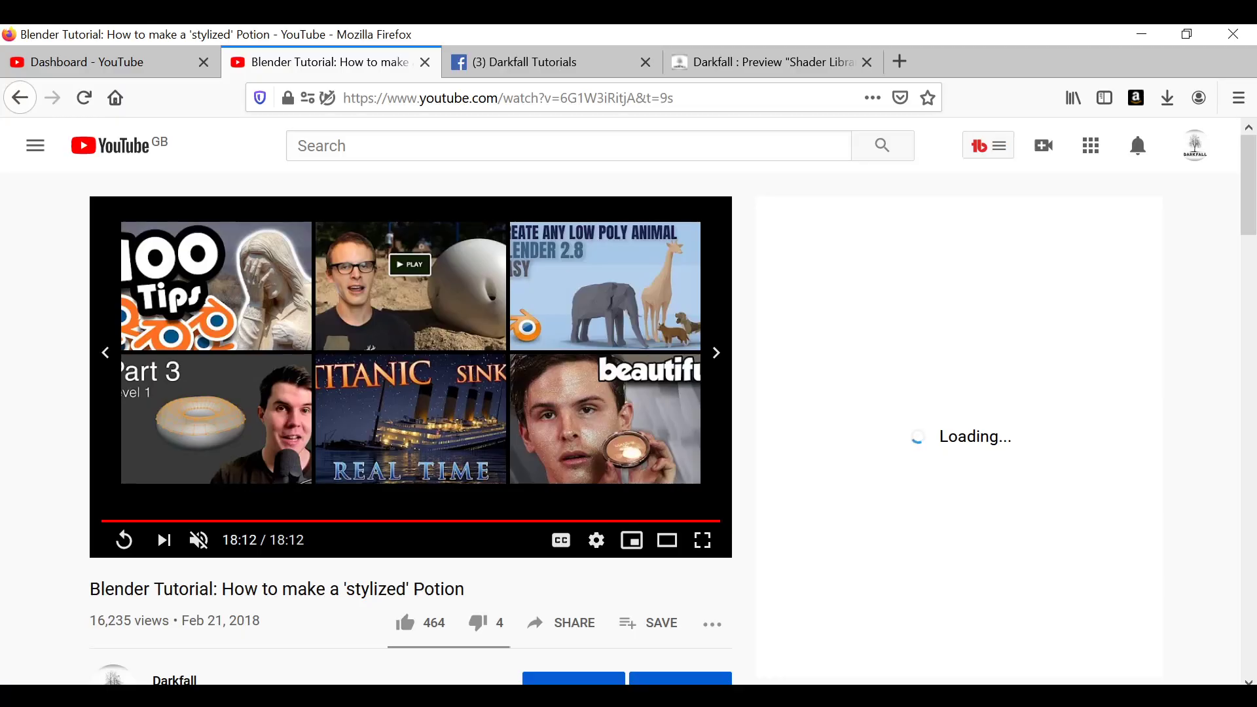
{"action": "left_click", "coordinate": [746, 64]}
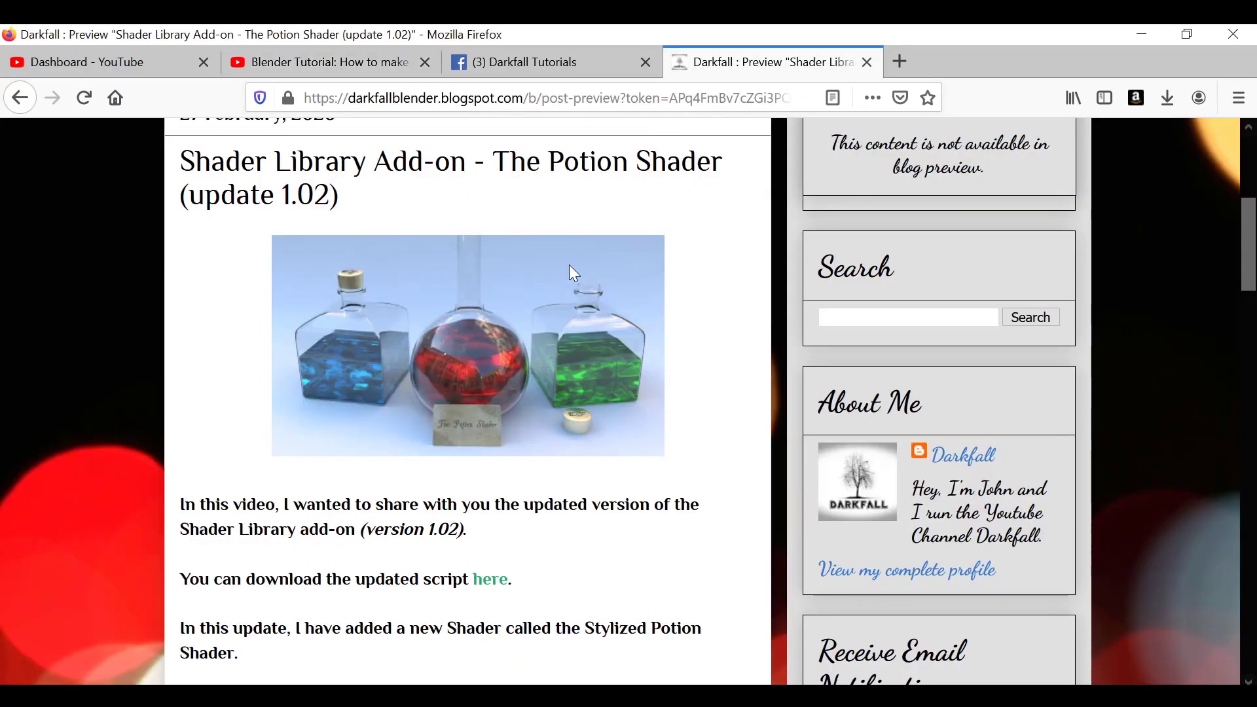
{"action": "scroll", "coordinate": [439, 259], "scroll_direction": "down", "scroll_amount": 5}
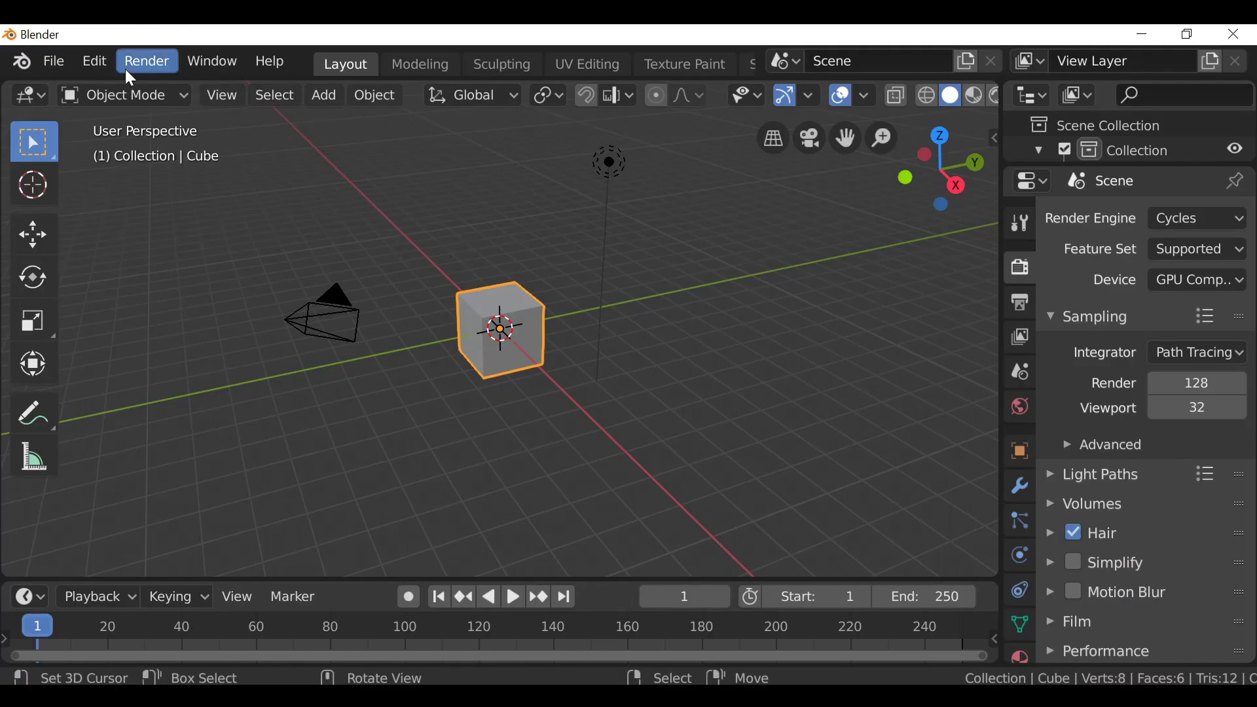
{"action": "left_click", "coordinate": [92, 62]}
{"action": "left_click", "coordinate": [165, 383]}
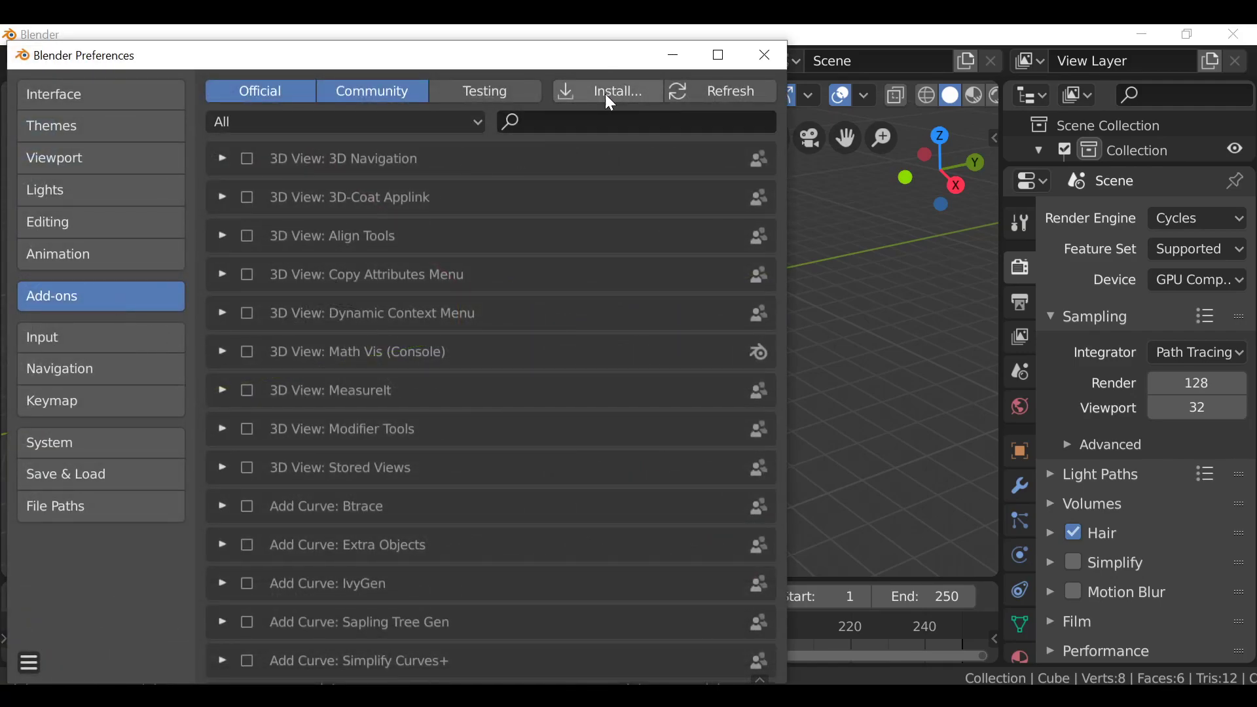
{"action": "left_click", "coordinate": [579, 115]}
{"action": "type", "text": "shader"}
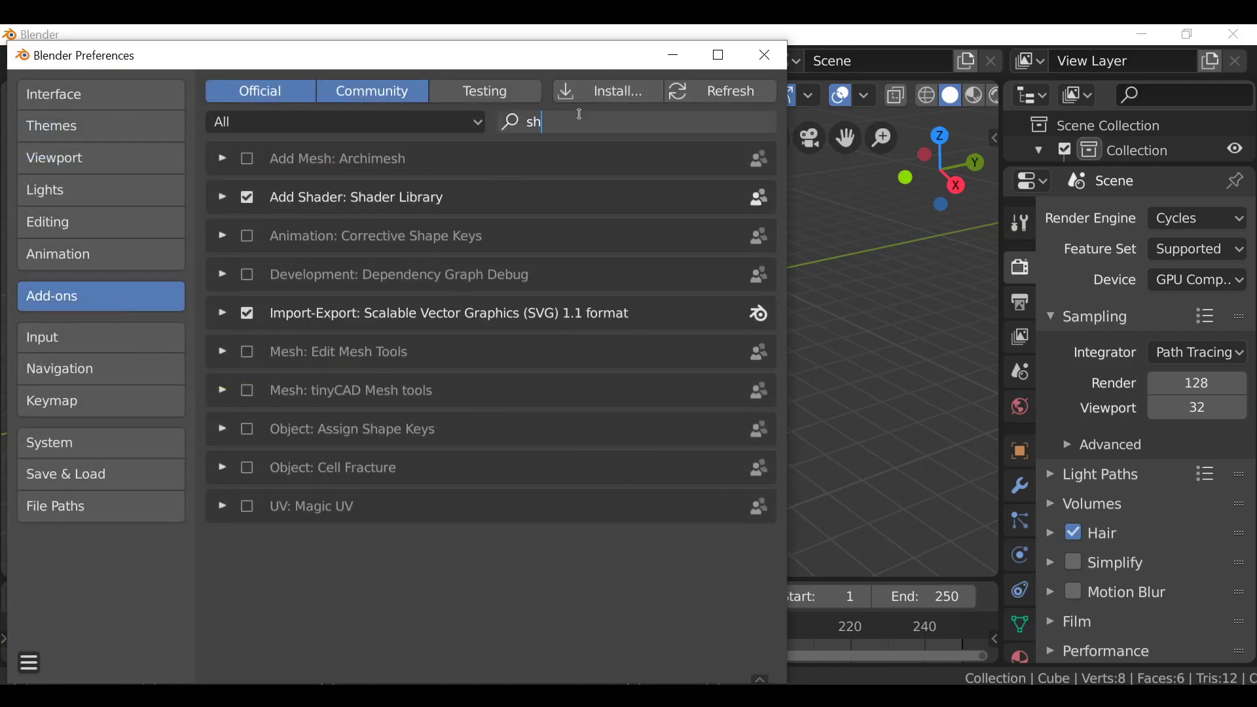
{"action": "left_click", "coordinate": [223, 159]}
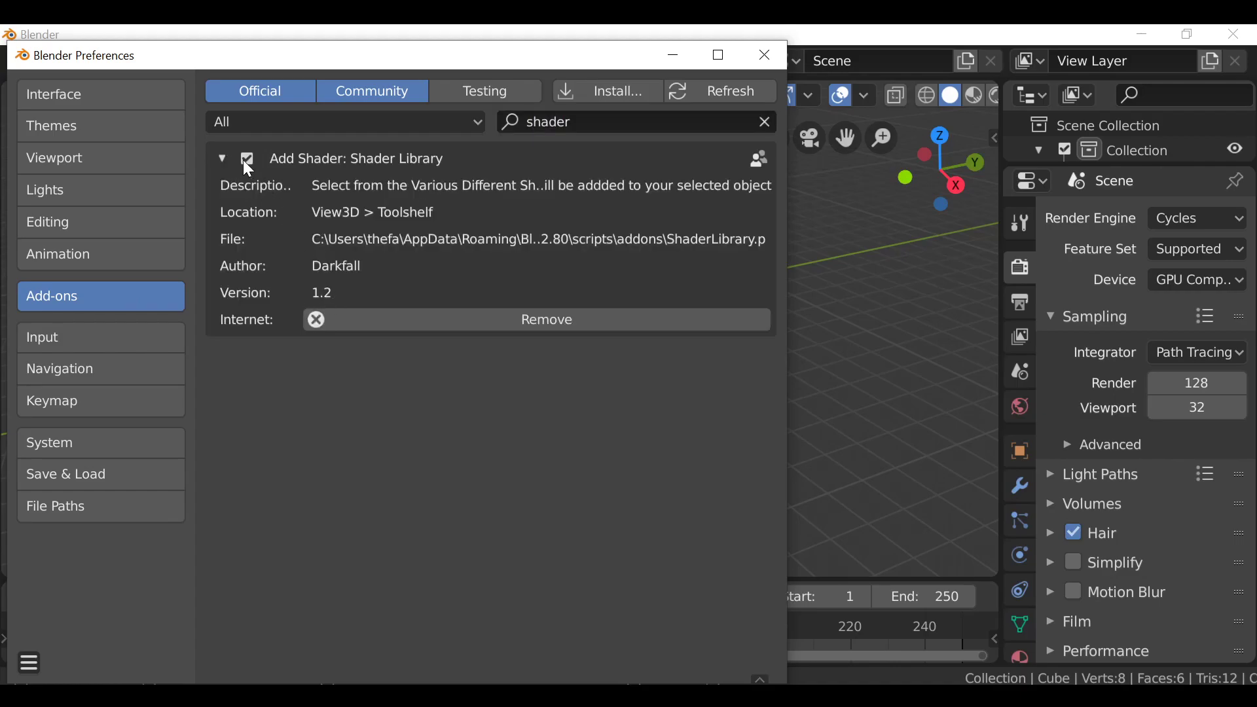
{"action": "left_click", "coordinate": [766, 55]}
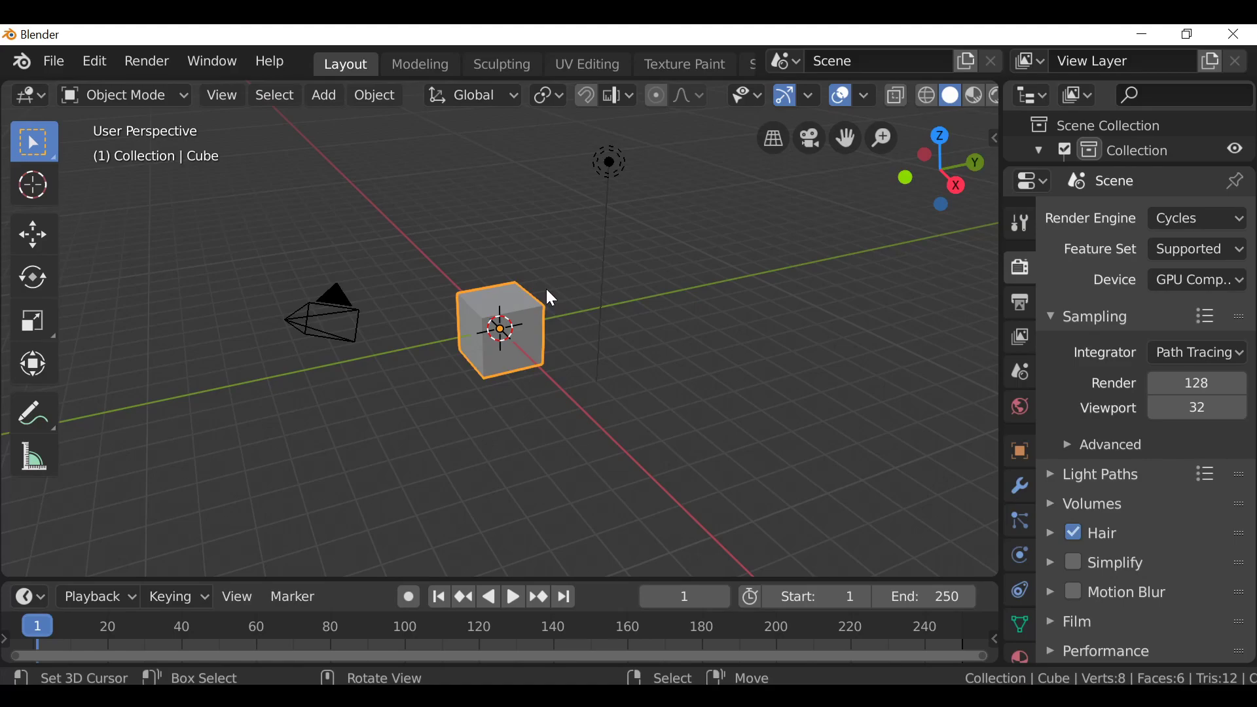
Open the recent file bottle.blend, discarding the unsaved default scene
{"action": "left_click", "coordinate": [54, 62]}
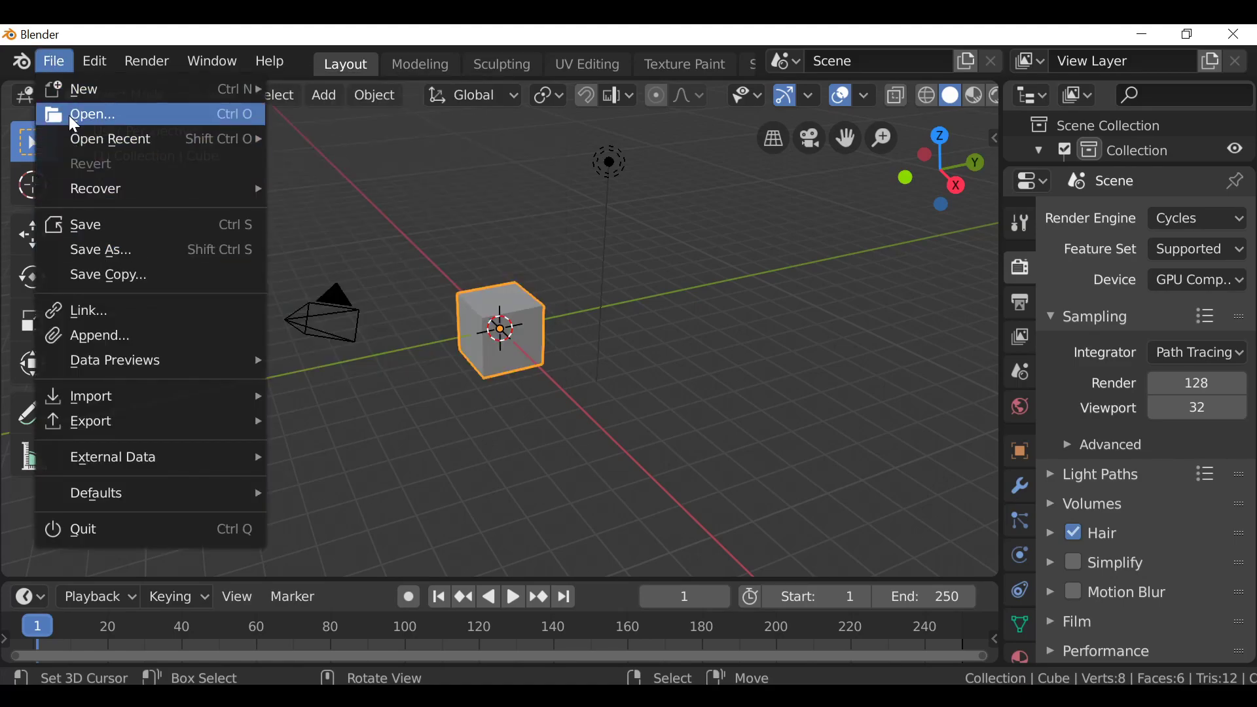
{"action": "mouse_move", "coordinate": [97, 150]}
{"action": "left_click", "coordinate": [360, 136]}
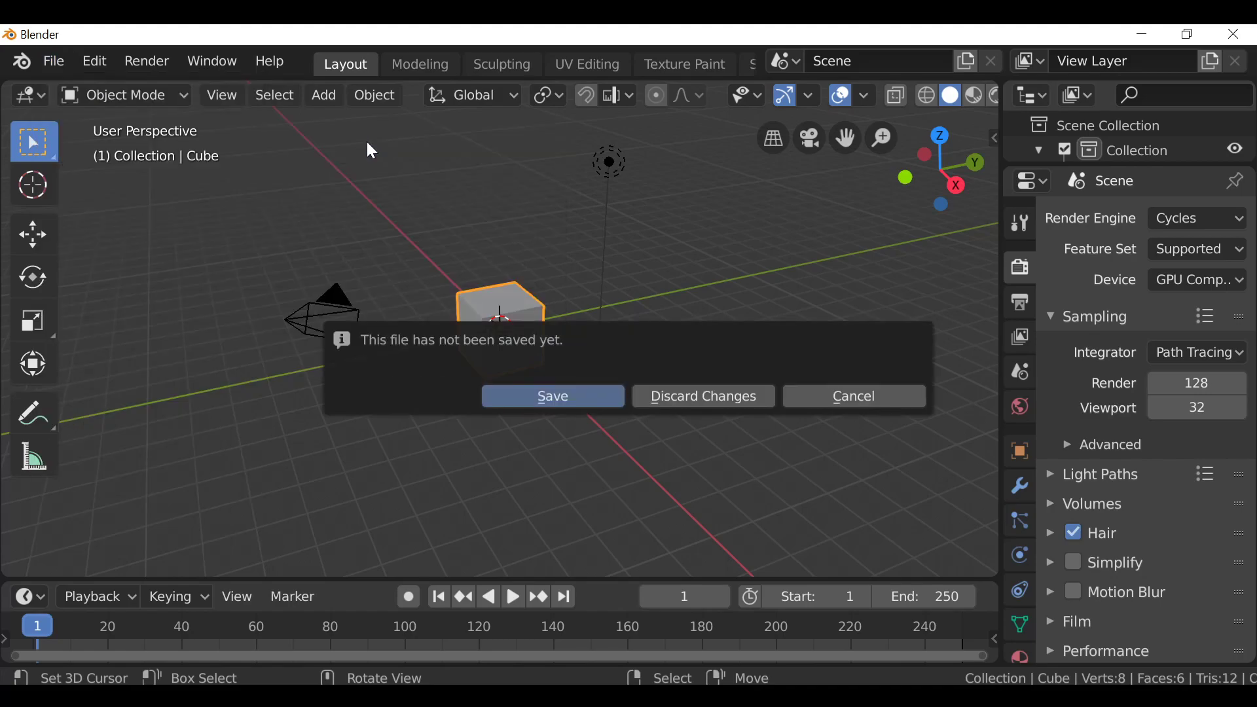
{"action": "left_click", "coordinate": [705, 397]}
Orbit around the three bottles and select Bottle 2 and Bottle 3
{"action": "middle_click_drag", "start_coordinate": [547, 390], "coordinate": [516, 381]}
{"action": "left_click", "coordinate": [517, 366]}
{"action": "left_click", "coordinate": [584, 317]}
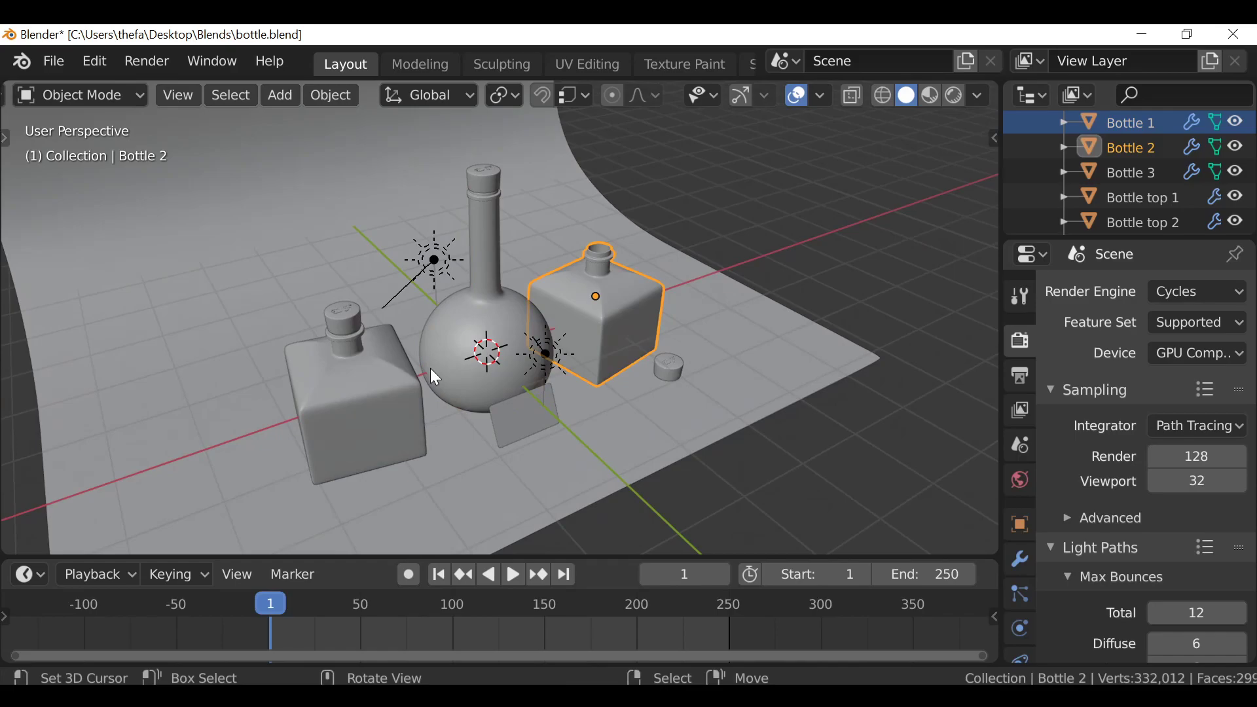
{"action": "left_click", "coordinate": [398, 386], "text": "shift"}
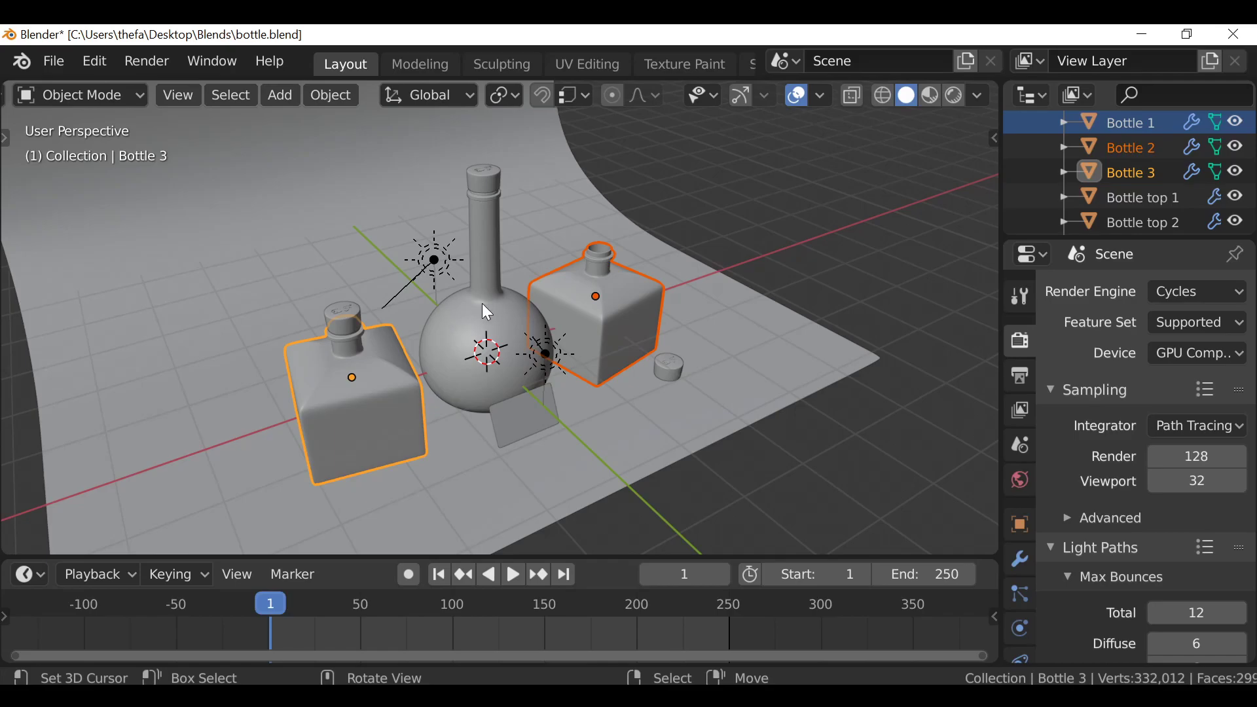
Switch the viewport to rendered preview and view Bottle 1's Glass BSDF material settings
{"action": "left_click", "coordinate": [459, 310]}
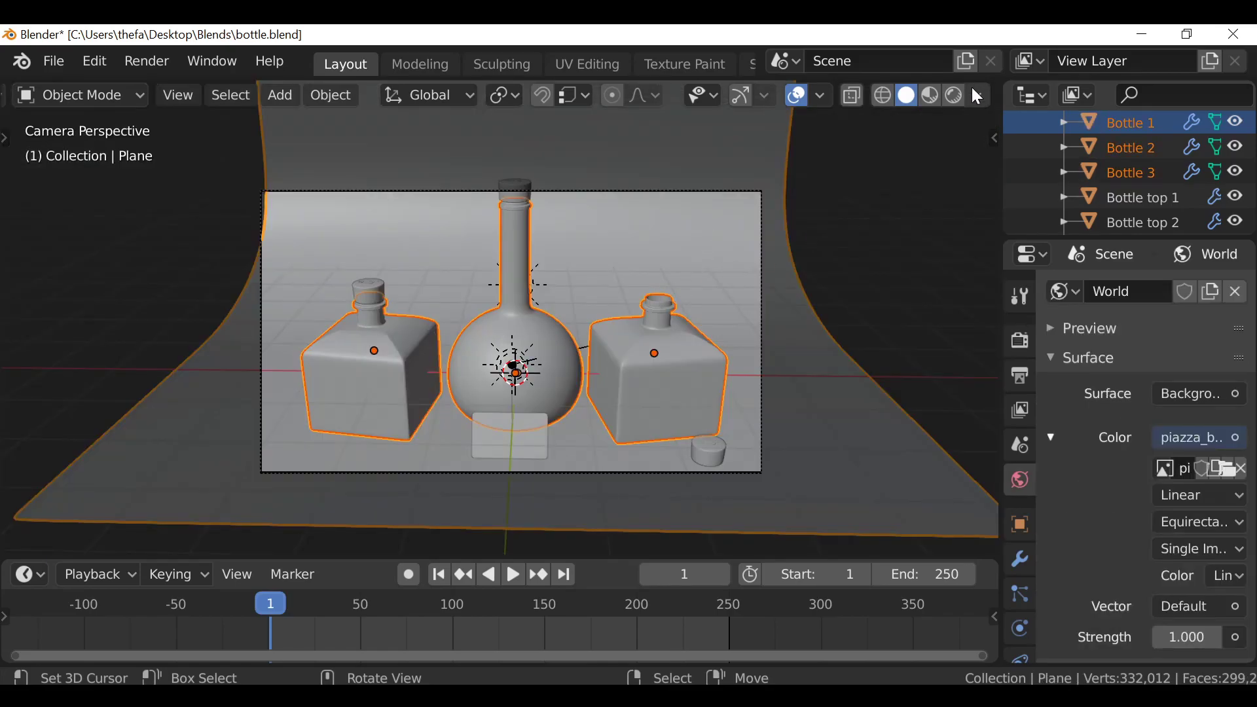
{"action": "left_click", "coordinate": [954, 96]}
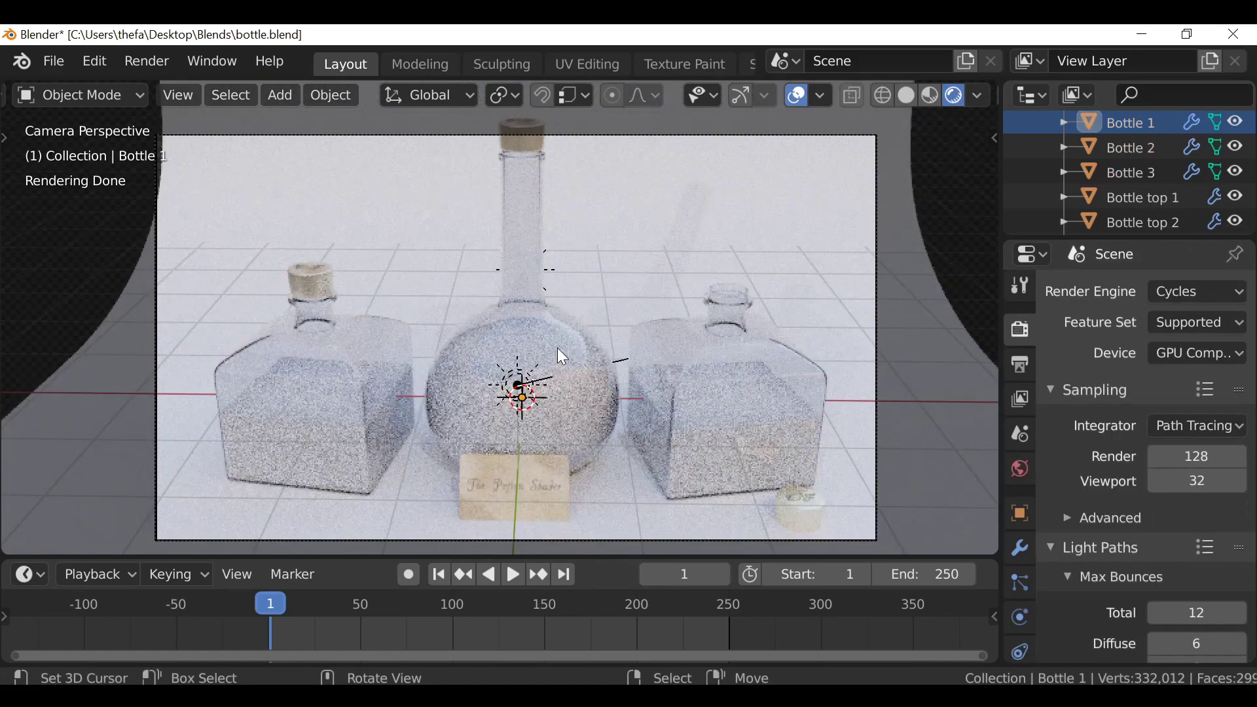
{"action": "left_click", "coordinate": [738, 364]}
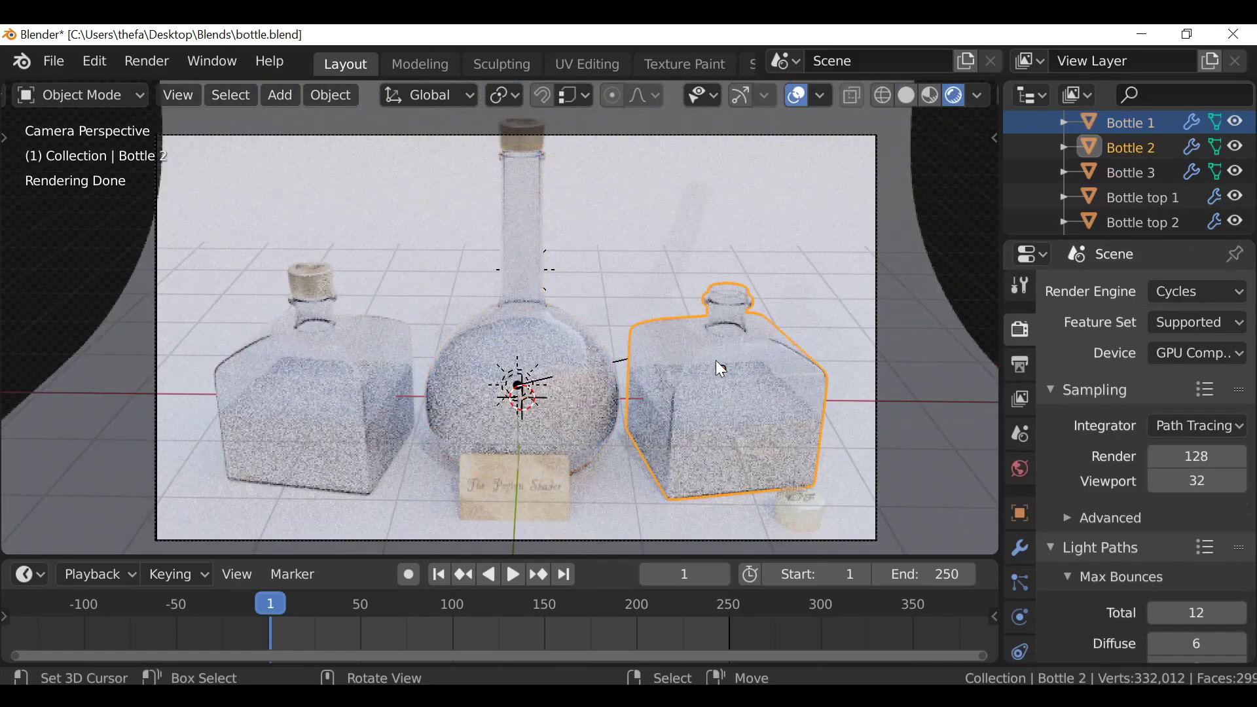
{"action": "left_click", "coordinate": [400, 361]}
{"action": "left_click", "coordinate": [520, 340]}
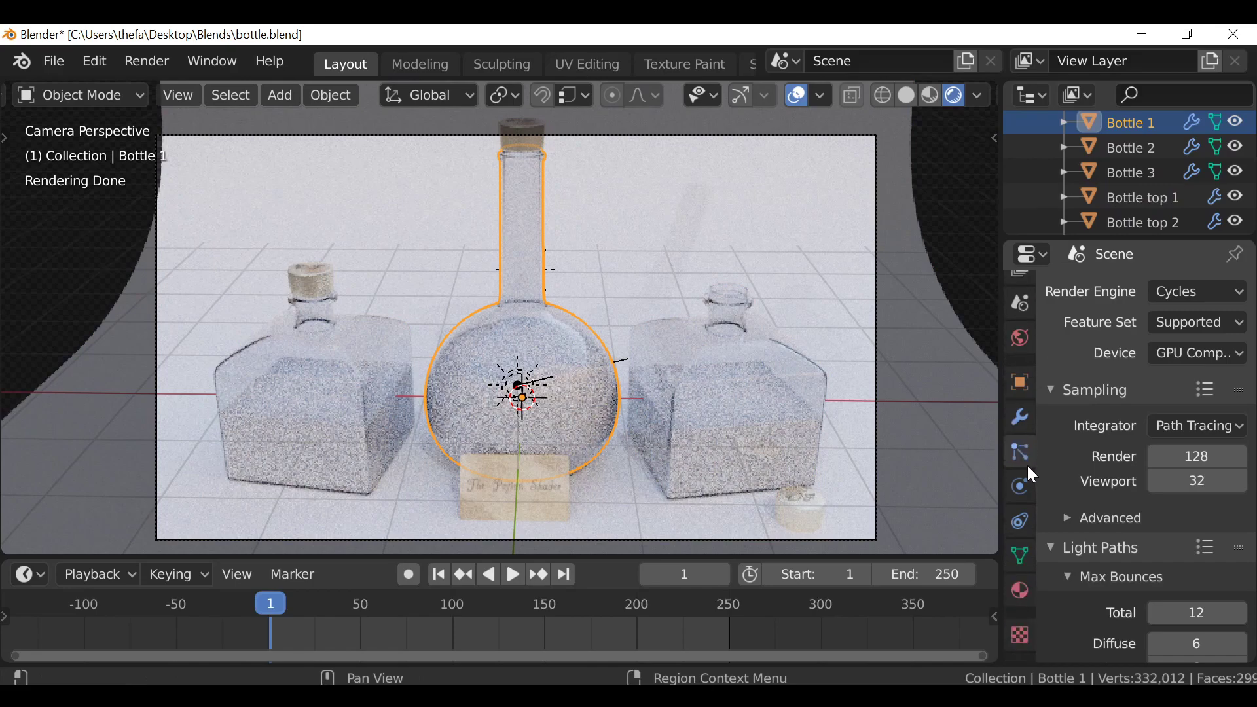
{"action": "left_click", "coordinate": [1021, 593]}
Select Liquid 1 inside the middle flask and show the viewport sidebar
{"action": "scroll", "coordinate": [1122, 449], "scroll_direction": "down", "scroll_amount": 6}
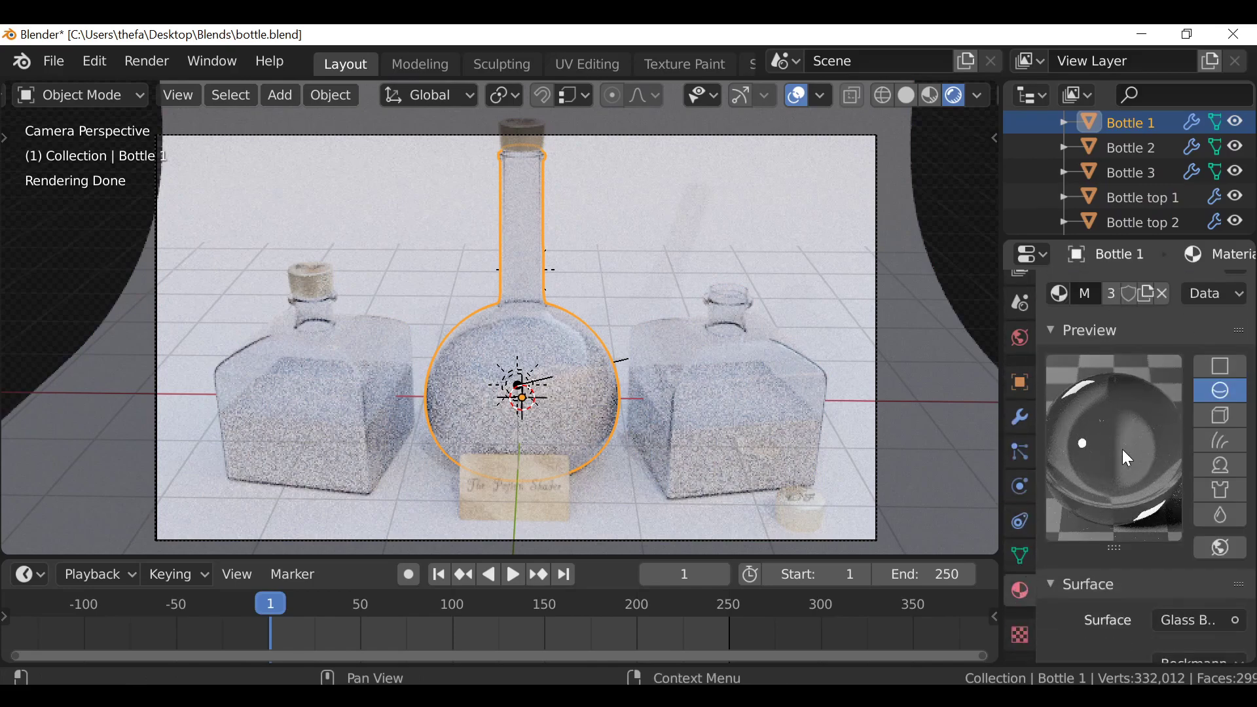
{"action": "scroll", "coordinate": [1122, 327], "scroll_direction": "down", "scroll_amount": 5}
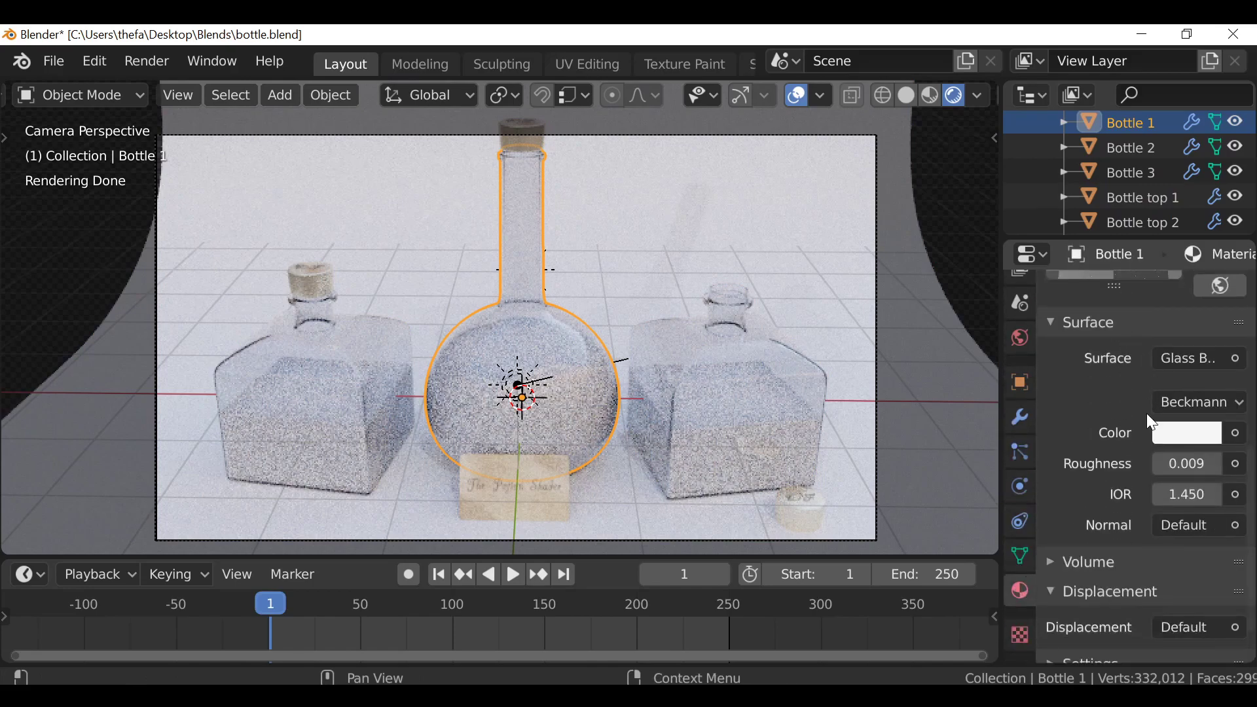
{"action": "scroll", "coordinate": [1145, 414], "scroll_direction": "up", "scroll_amount": 12}
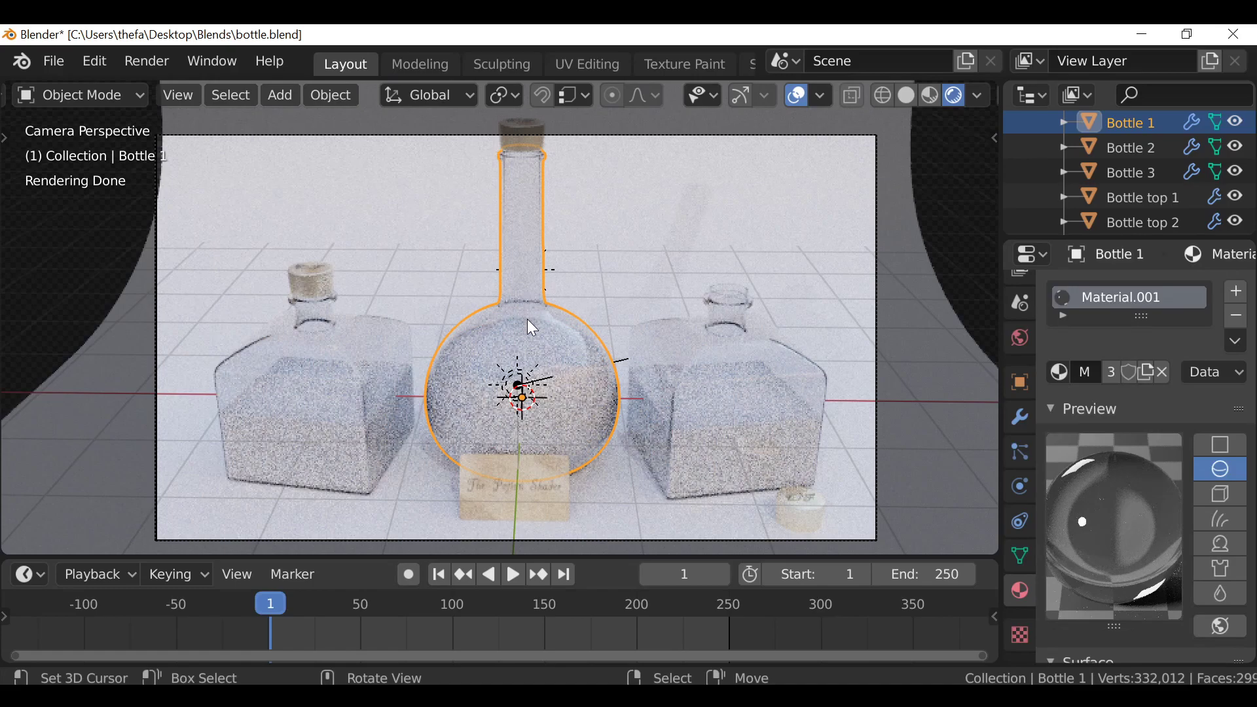
{"action": "left_click", "coordinate": [519, 384]}
{"action": "left_click", "coordinate": [567, 397]}
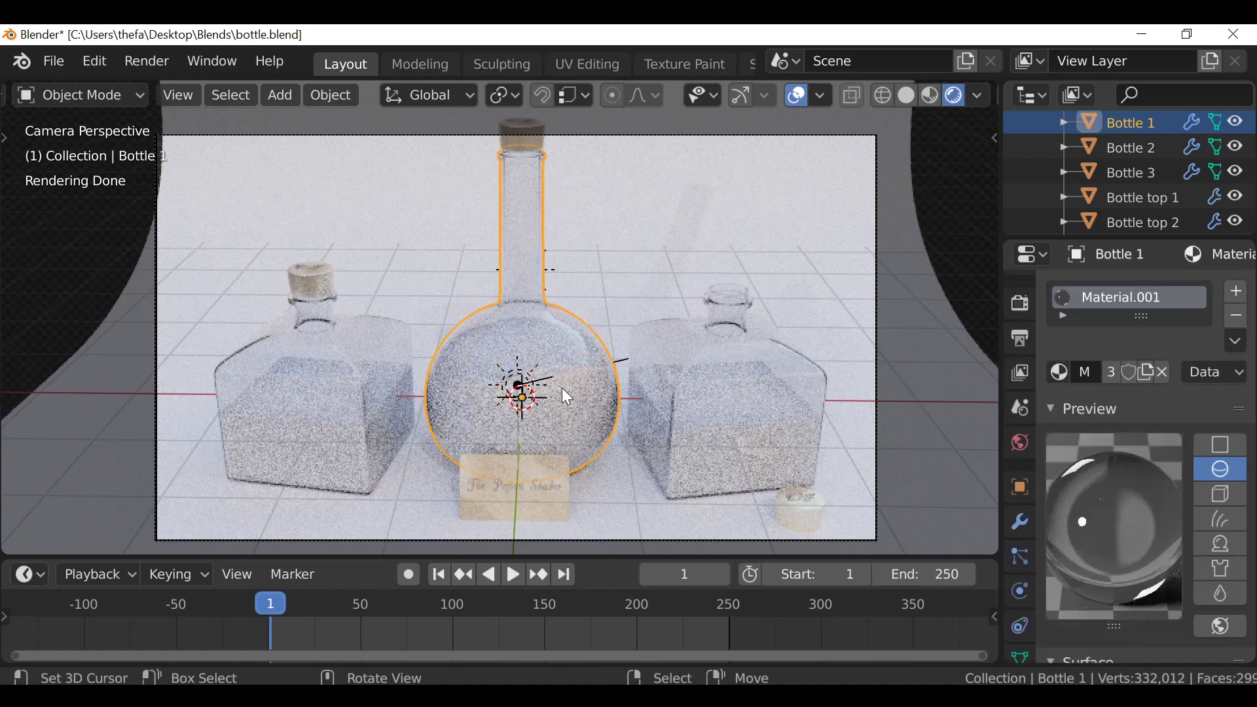
{"action": "left_click", "coordinate": [577, 425]}
{"action": "key", "text": "n"}
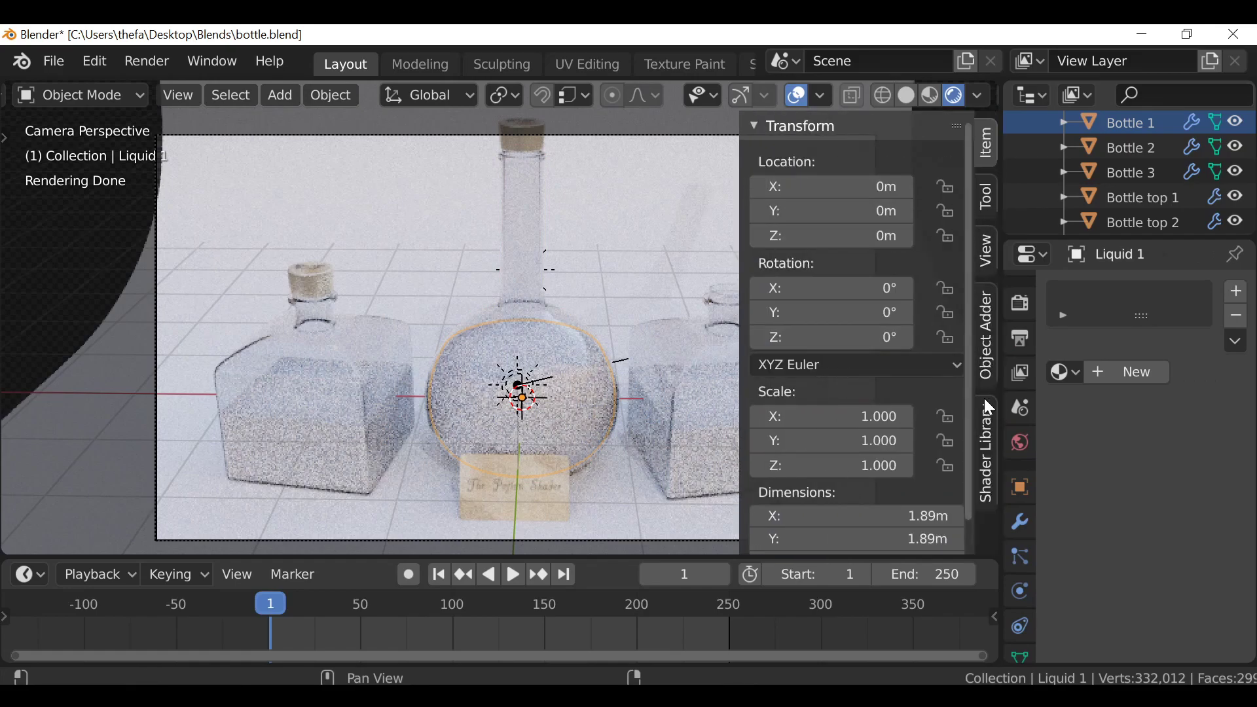
Apply the Shader Library's Stylized Potion to Liquid 1, keeping red colours and frames 0–250
{"action": "left_click", "coordinate": [992, 459]}
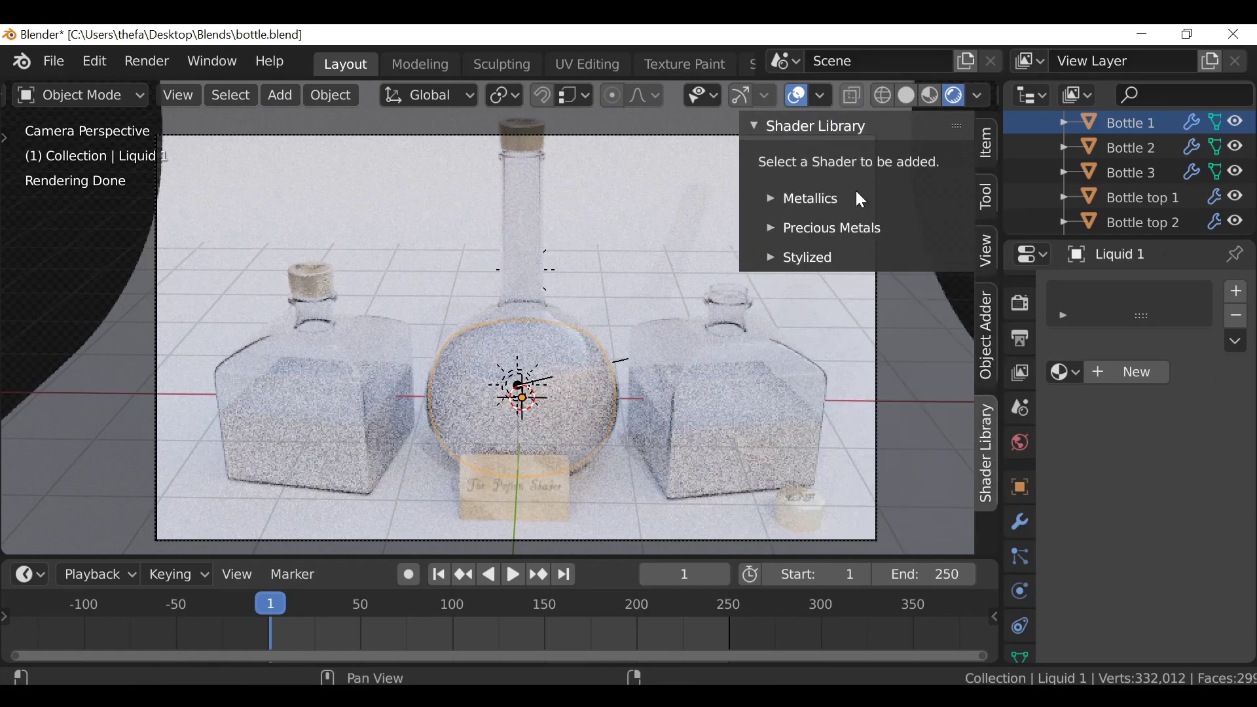
{"action": "left_click", "coordinate": [782, 255]}
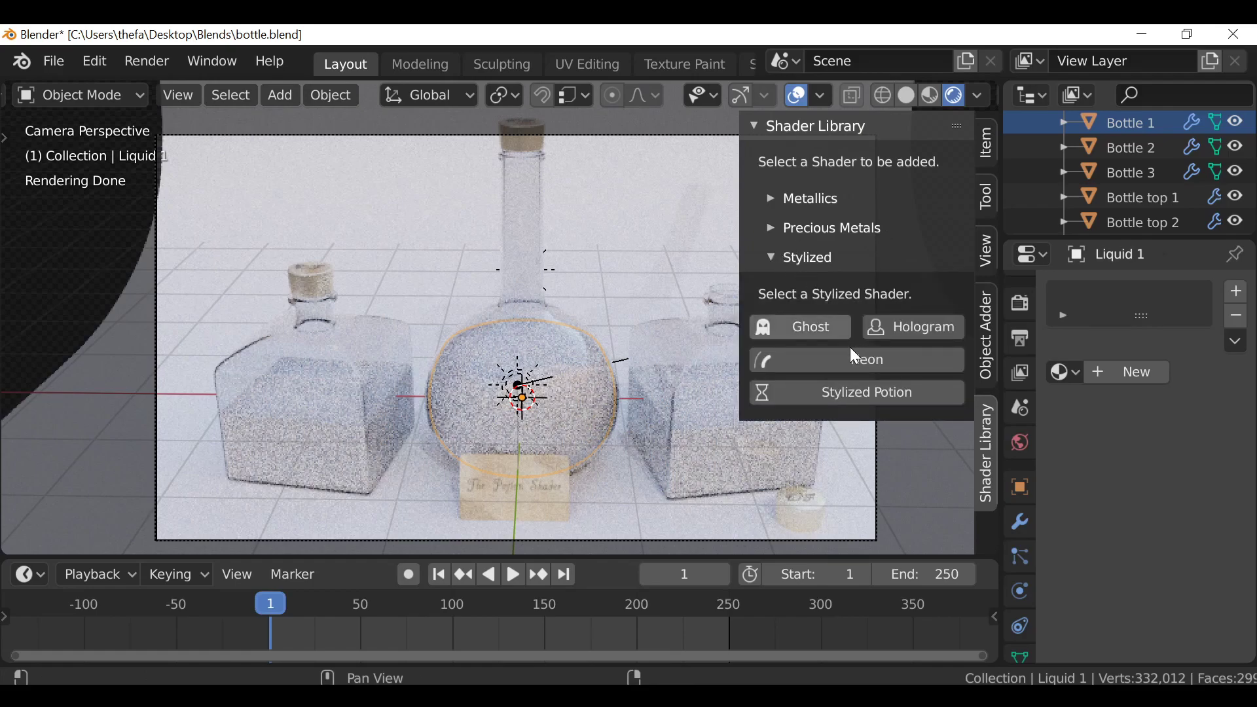
{"action": "left_click", "coordinate": [877, 393]}
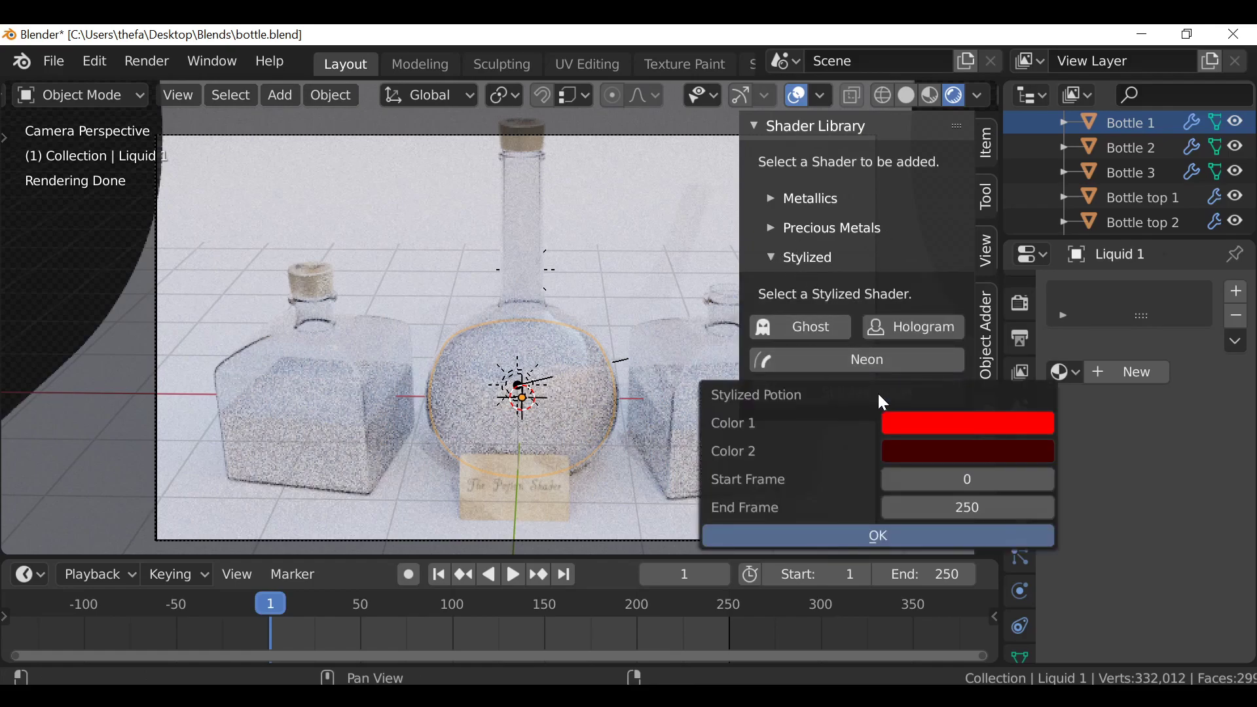
{"action": "left_click_drag", "start_coordinate": [883, 391], "coordinate": [253, 242]}
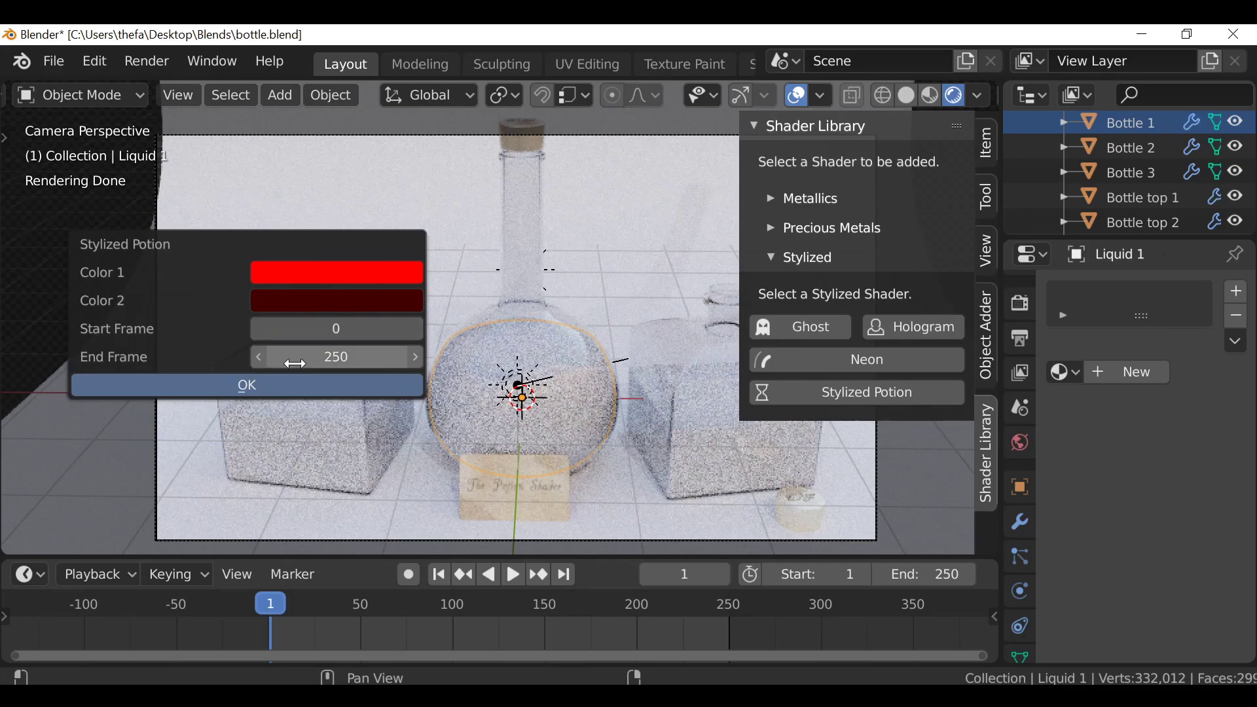
{"action": "left_click", "coordinate": [254, 387]}
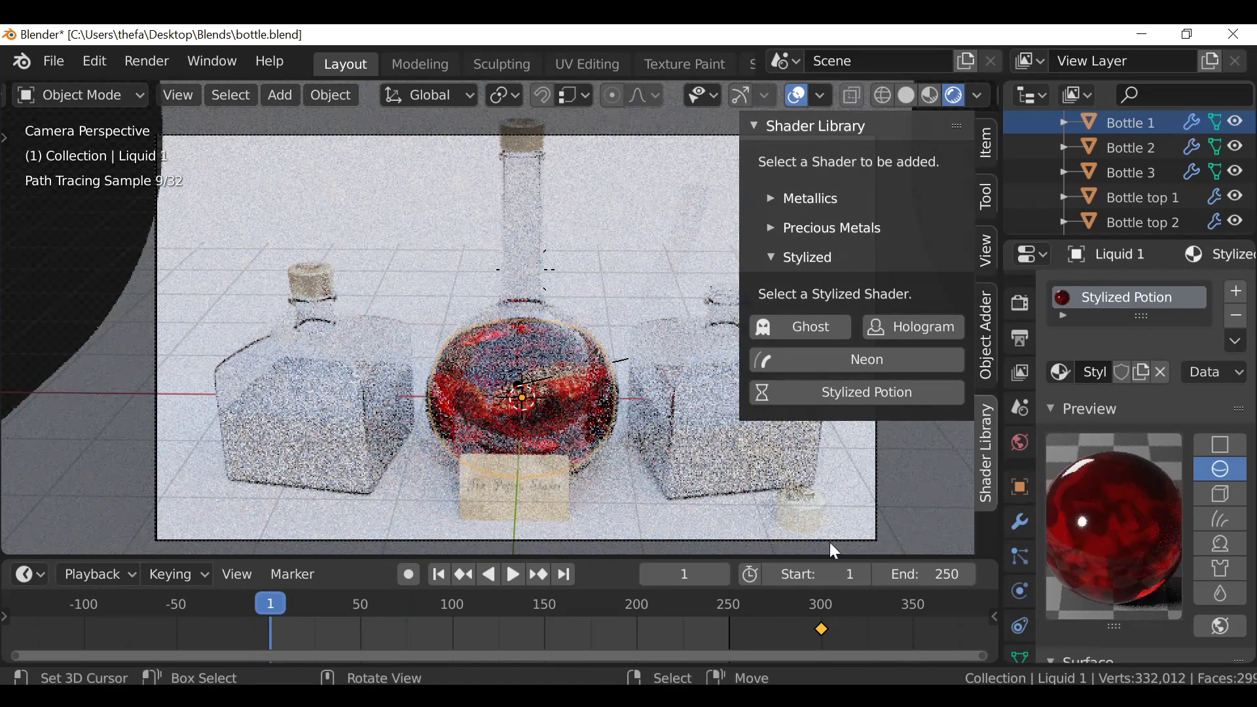
Enlarge the timeline and scrub to frame 115 to preview the red potion animation
{"action": "left_click_drag", "start_coordinate": [599, 557], "coordinate": [599, 539]}
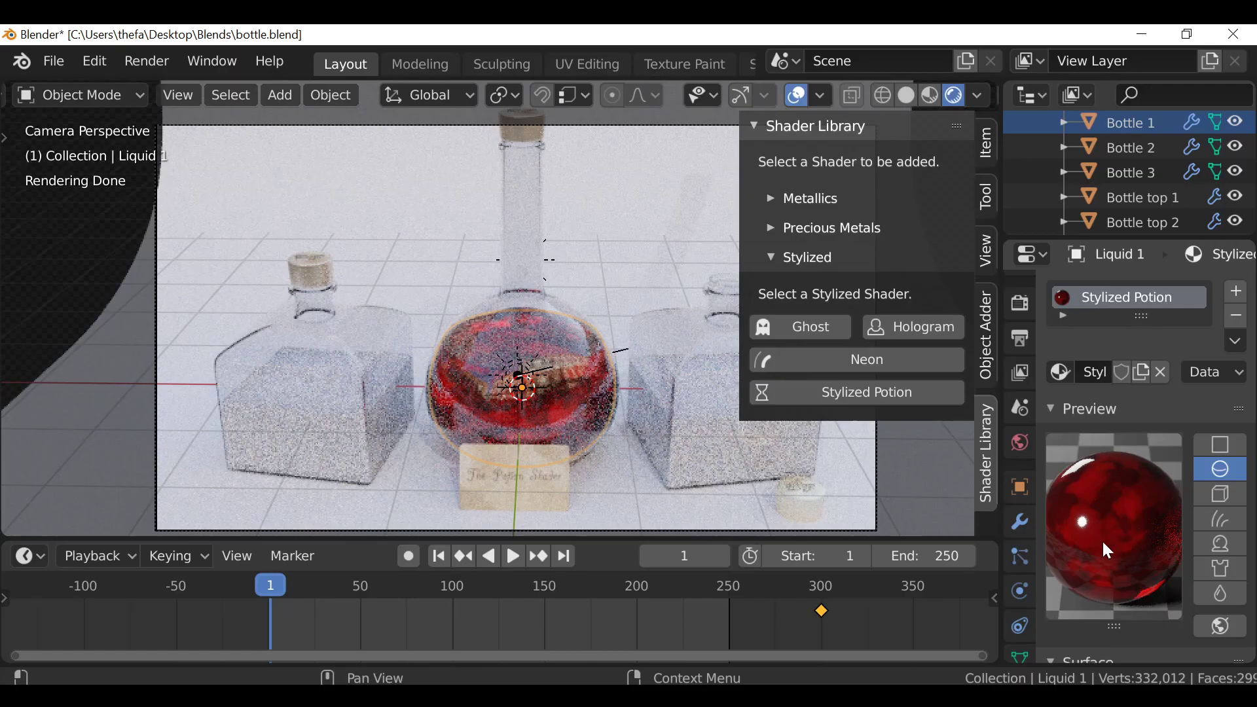
{"action": "left_click_drag", "start_coordinate": [279, 614], "coordinate": [679, 629]}
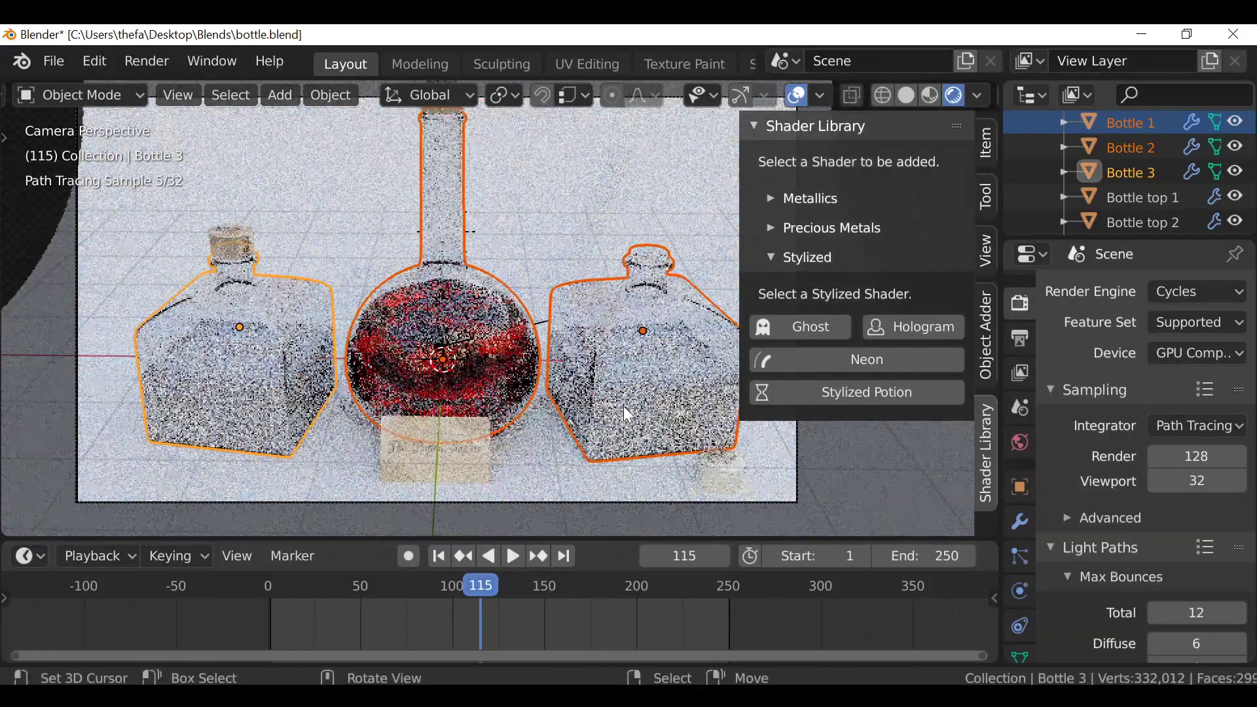
Give Liquid 2 a bright-green and dark-green Stylized Potion, then select the left bottle's liquid
{"action": "left_click", "coordinate": [623, 408]}
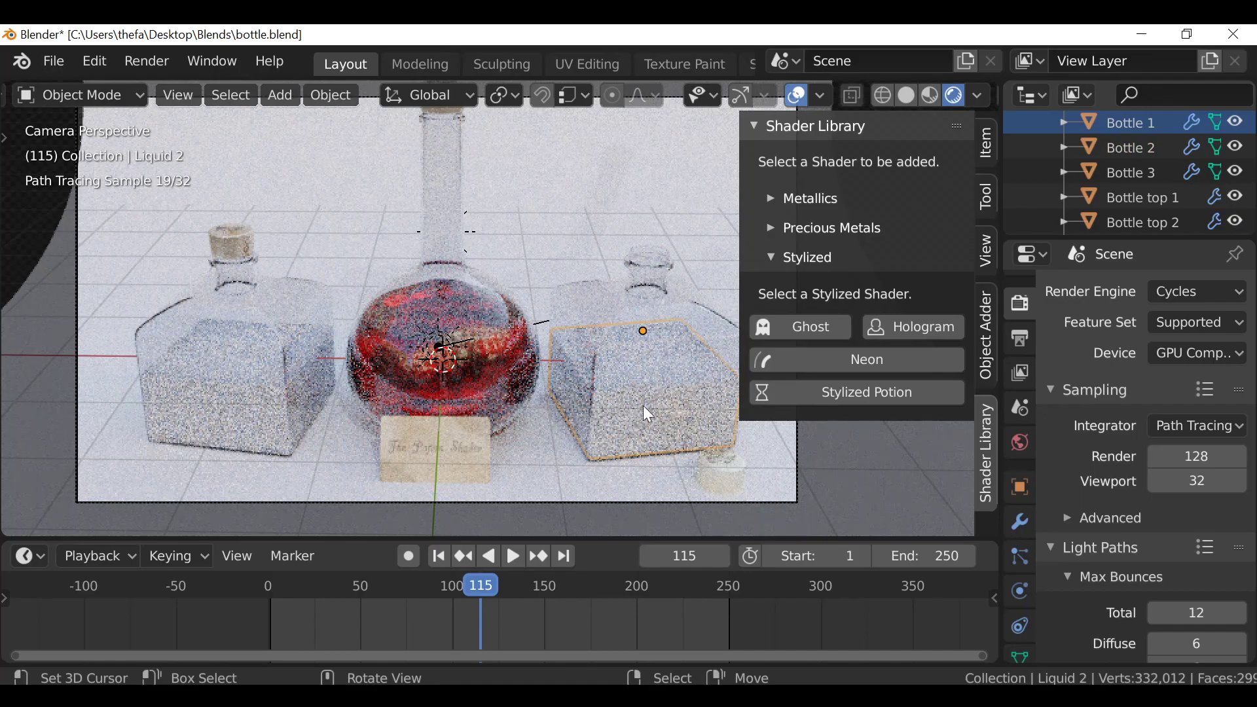
{"action": "left_click", "coordinate": [889, 392]}
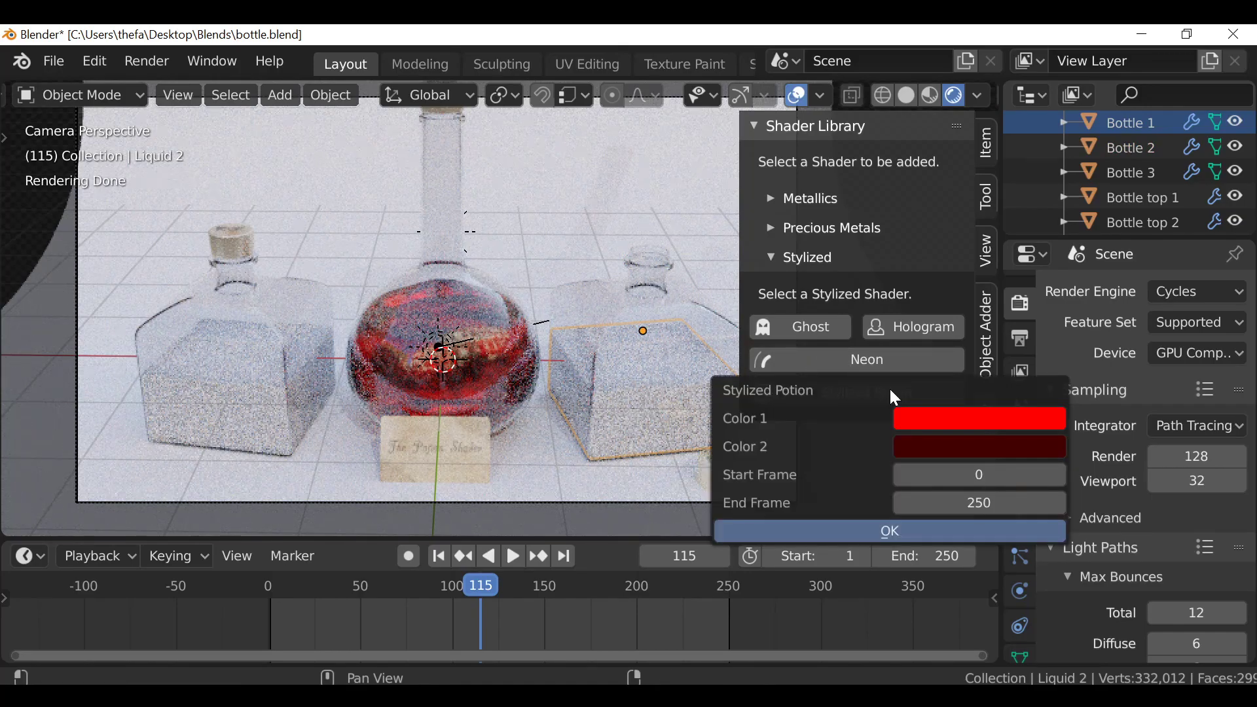
{"action": "left_click", "coordinate": [929, 416]}
{"action": "left_click_drag", "start_coordinate": [898, 161], "coordinate": [853, 112]}
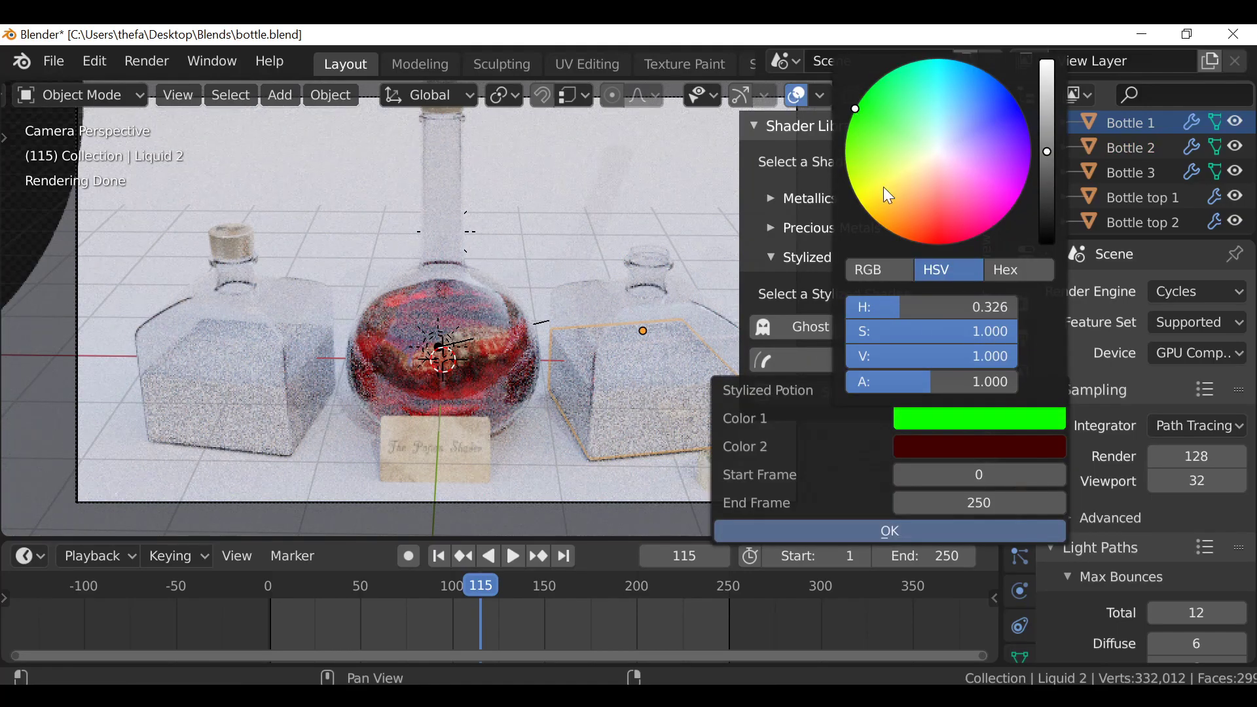
{"action": "left_click", "coordinate": [974, 452]}
{"action": "mouse_move", "coordinate": [881, 160]}
{"action": "left_mouse_down"}
{"action": "mouse_move", "coordinate": [872, 123]}
{"action": "mouse_move", "coordinate": [856, 135]}
{"action": "left_mouse_up"}
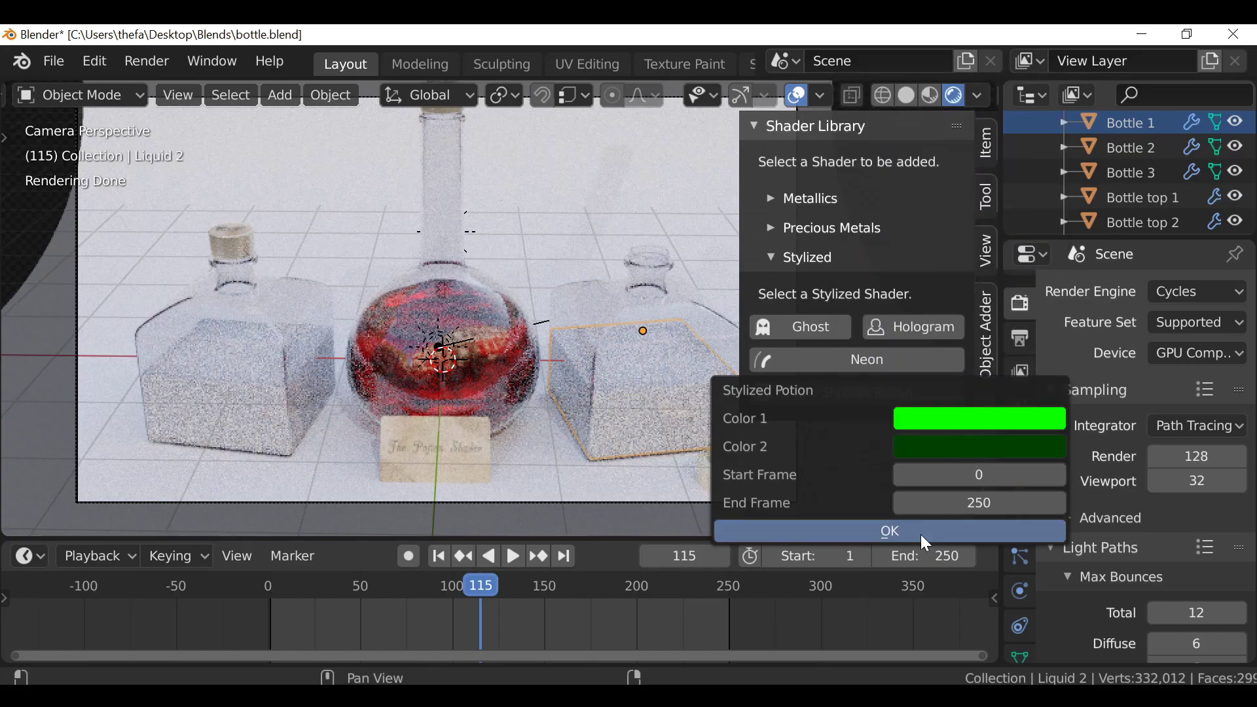
{"action": "left_click", "coordinate": [921, 534]}
{"action": "left_click", "coordinate": [251, 340]}
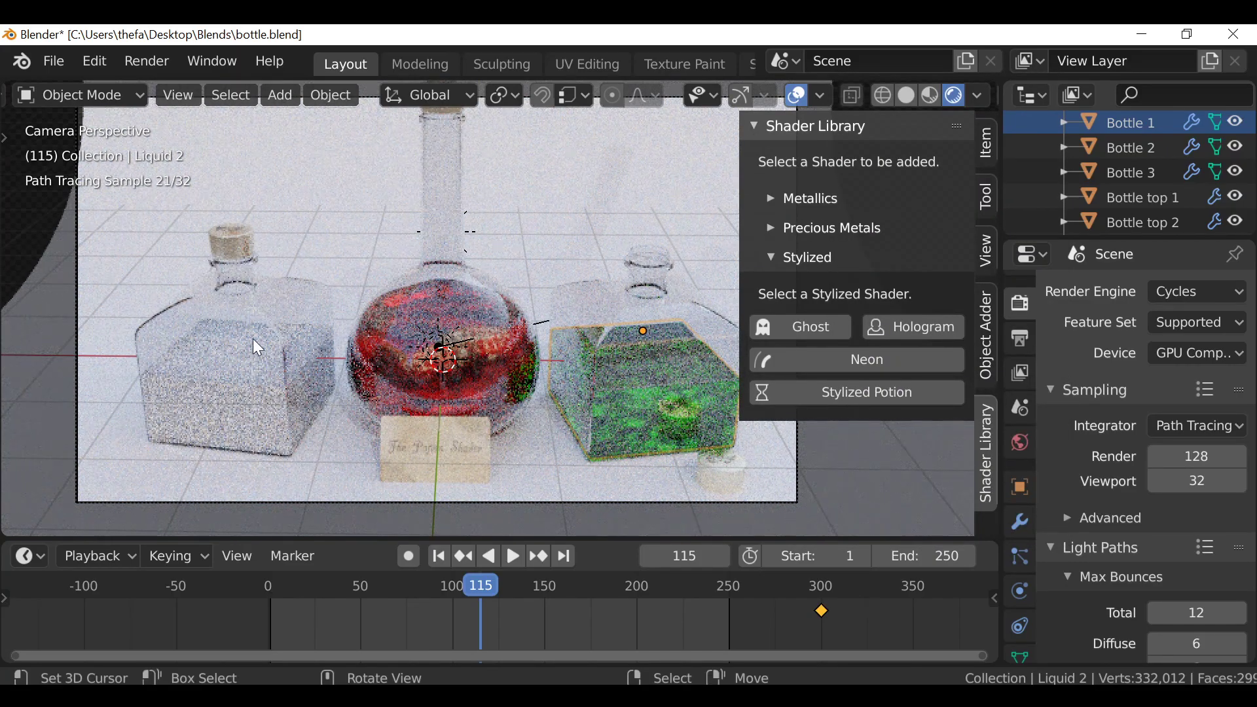
{"action": "left_click", "coordinate": [878, 391]}
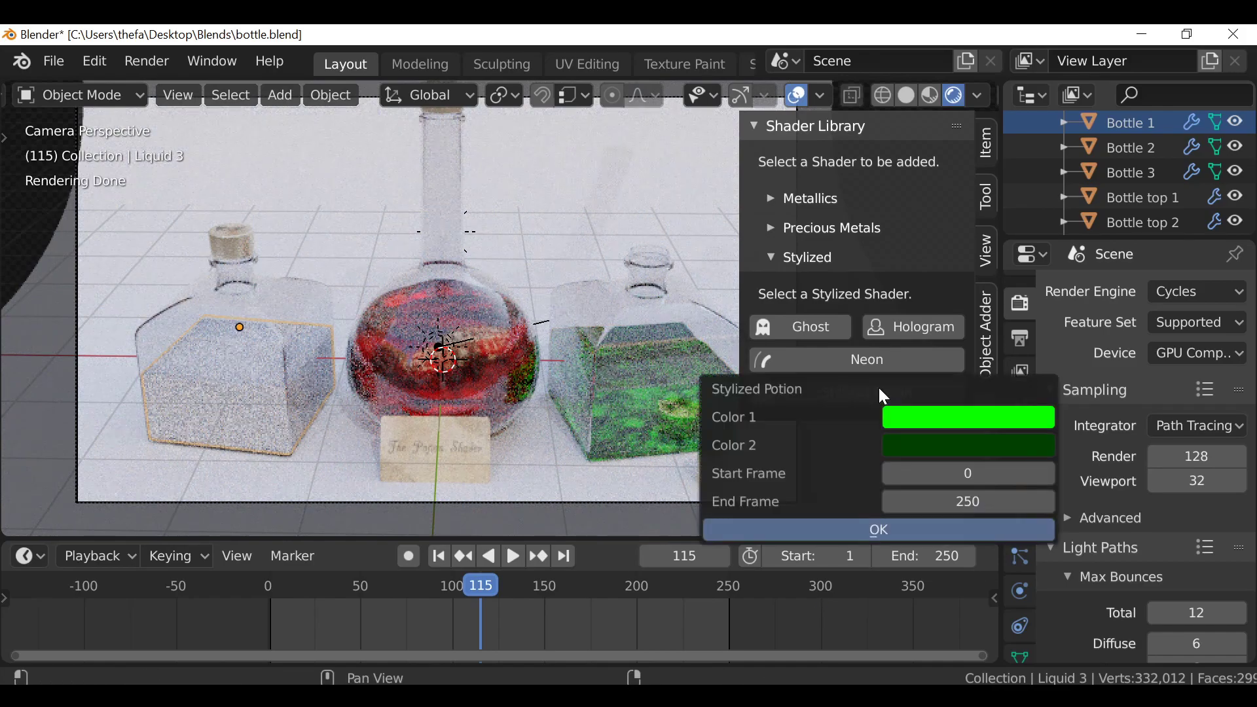
Apply a Stylized Potion to Liquid 3 with an orange first colour and blue second colour
{"action": "left_click", "coordinate": [917, 417]}
{"action": "left_click_drag", "start_coordinate": [943, 306], "coordinate": [897, 305]}
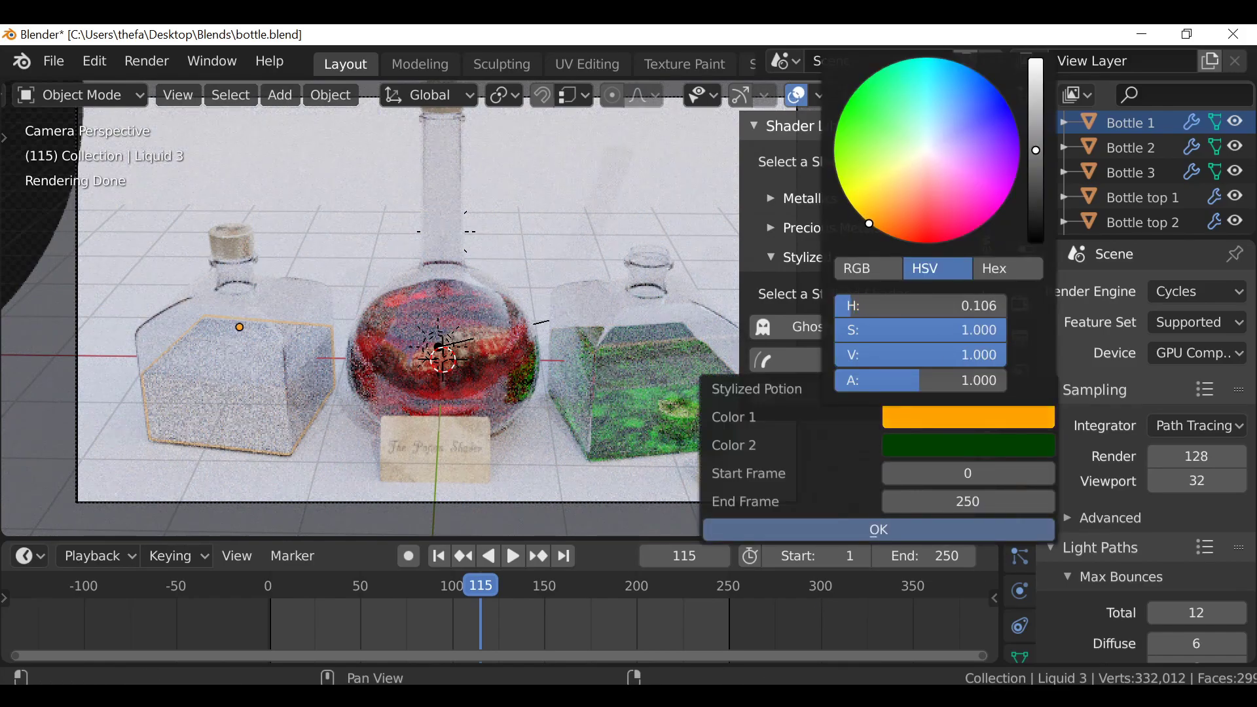
{"action": "left_click", "coordinate": [944, 446]}
{"action": "left_click_drag", "start_coordinate": [887, 163], "coordinate": [975, 105]}
{"action": "left_click", "coordinate": [857, 530]}
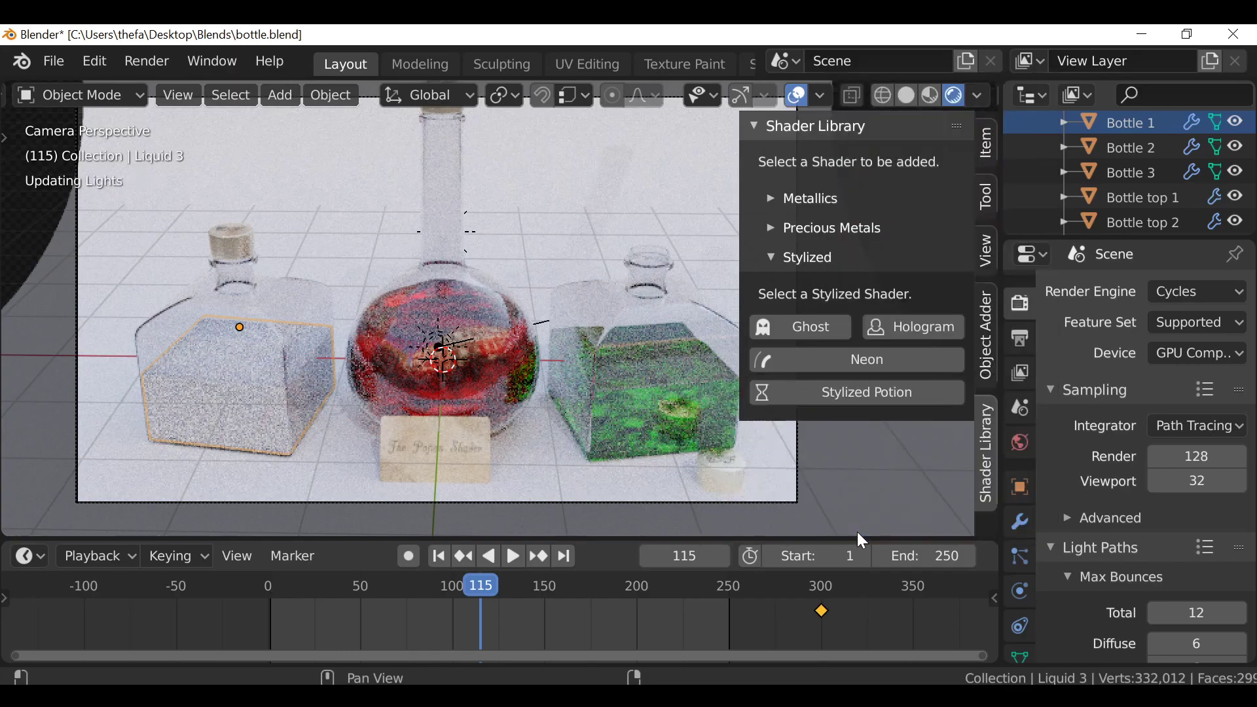
Check the potion animation at frames 169, 71 and 132, playing it back
{"action": "left_click_drag", "start_coordinate": [504, 626], "coordinate": [583, 630]}
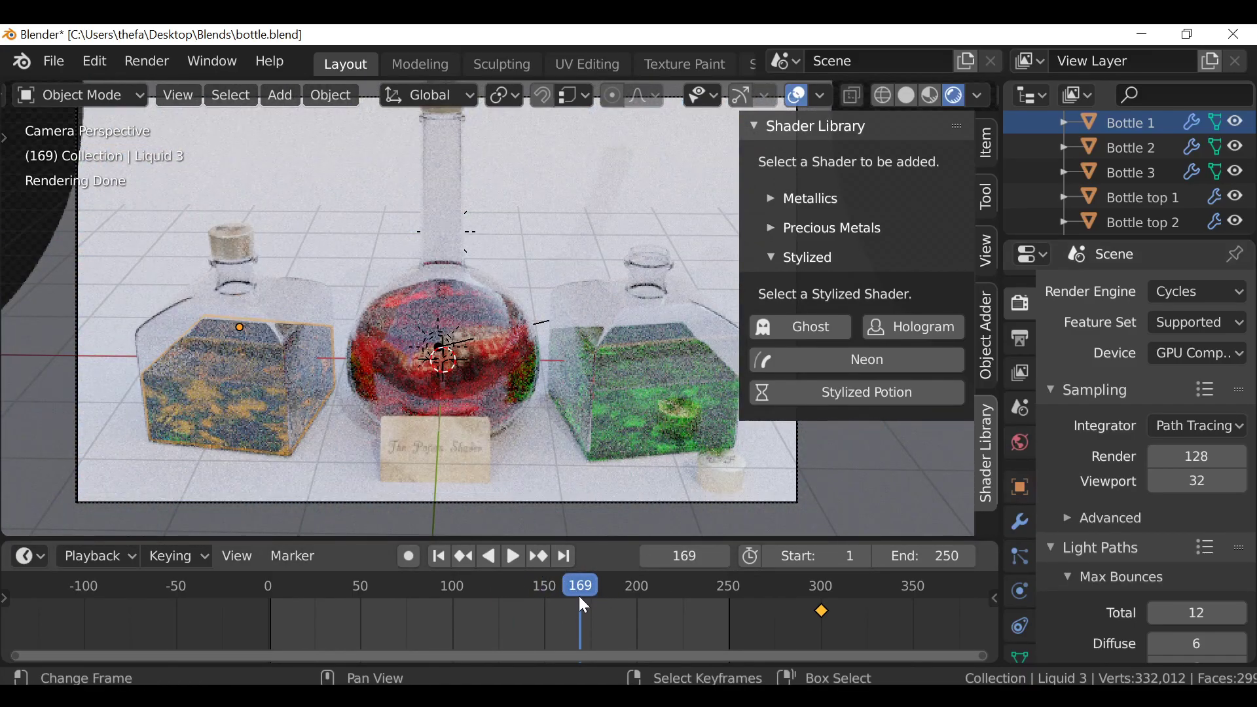
{"action": "left_click", "coordinate": [497, 619]}
{"action": "key", "text": "space"}
{"action": "left_click", "coordinate": [399, 613]}
{"action": "key", "text": "space"}
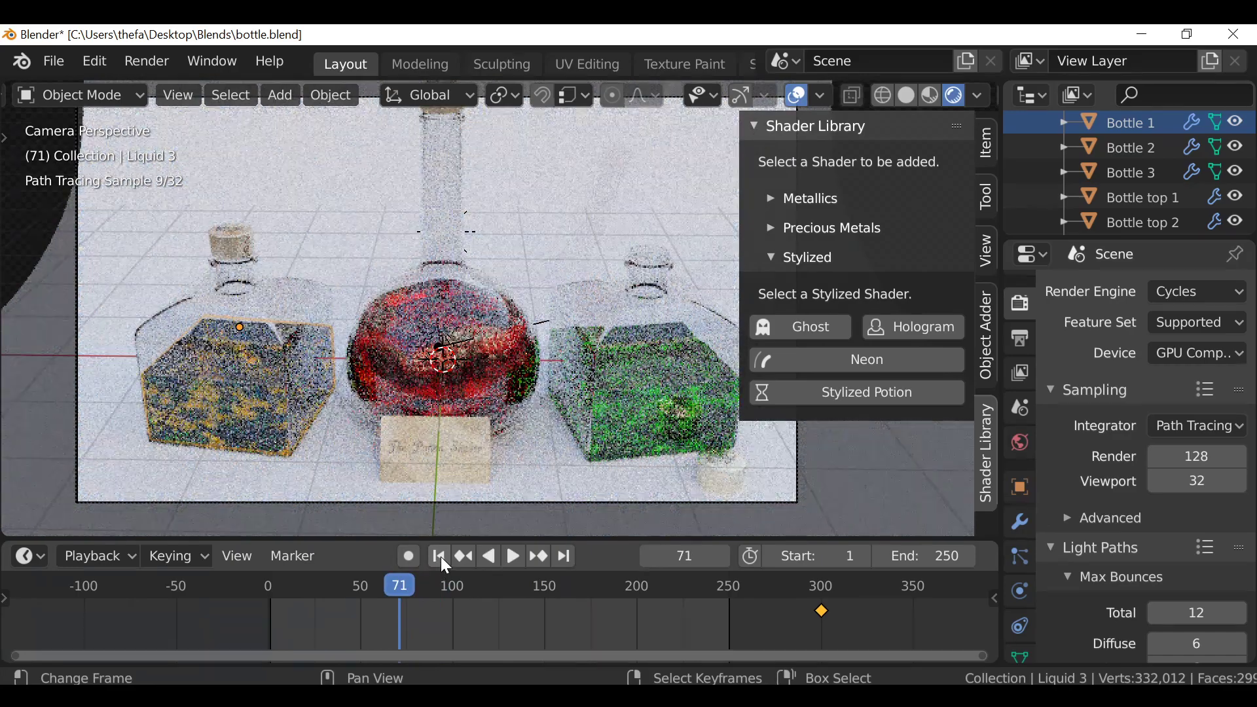
{"action": "left_click", "coordinate": [512, 634]}
{"action": "key", "text": "space"}
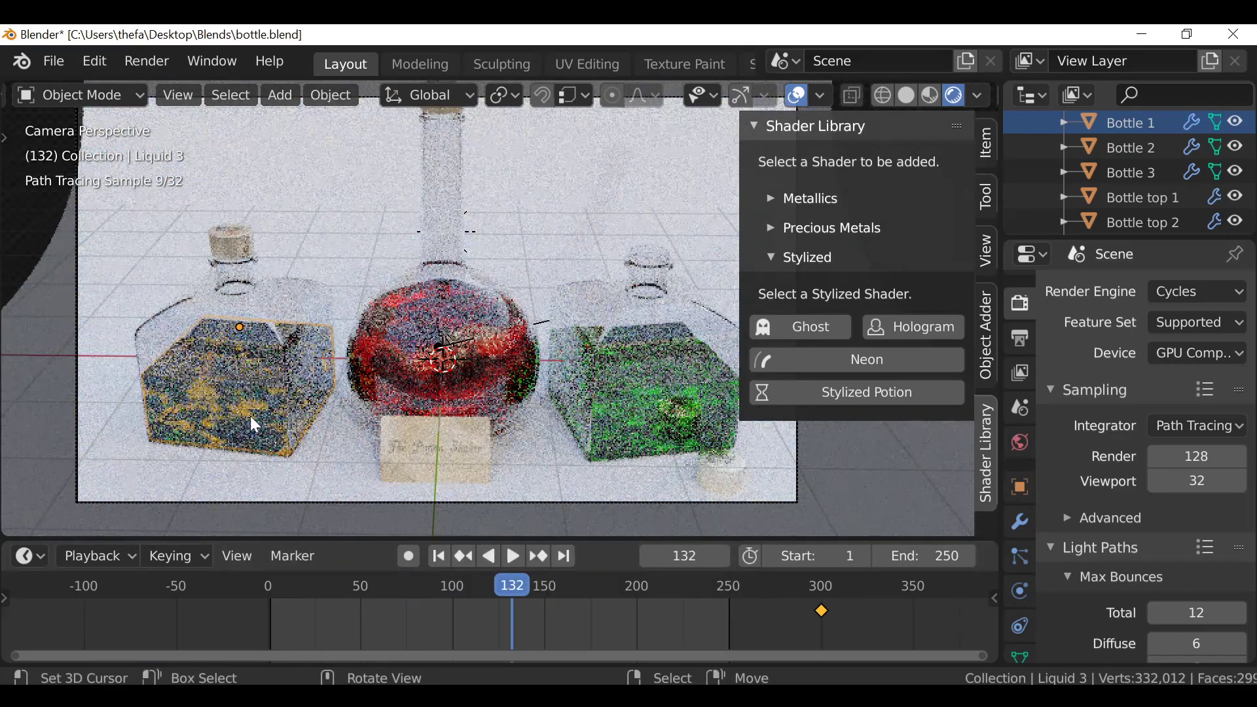
Recolour Liquid 3's Stylized Potion to cyan with a teal second colour
{"action": "left_click", "coordinate": [847, 391]}
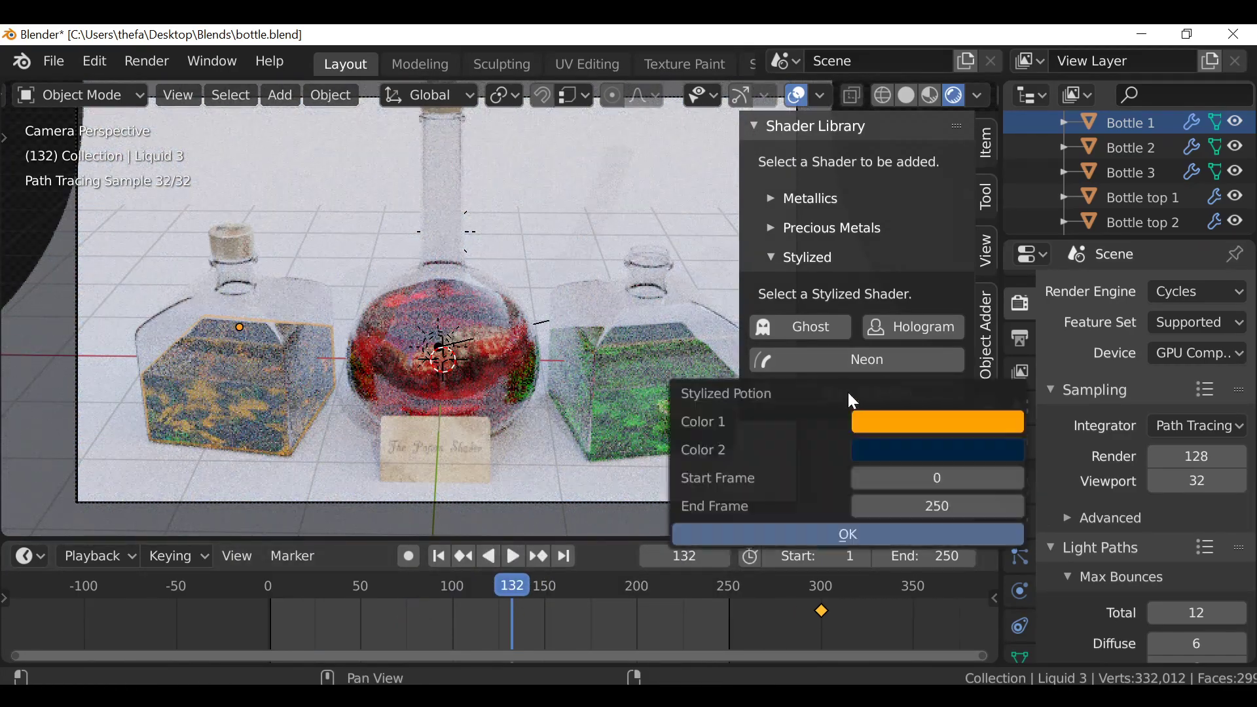
{"action": "left_click", "coordinate": [892, 428]}
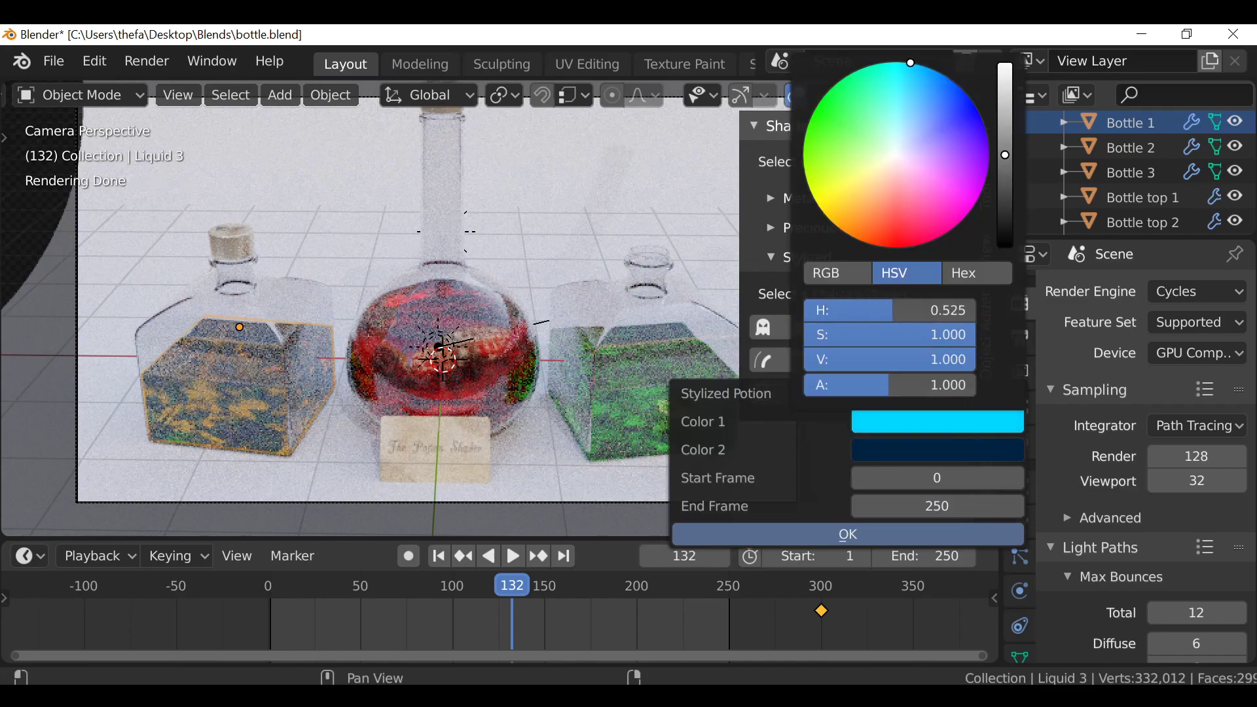
{"action": "left_click", "coordinate": [907, 445]}
{"action": "left_click_drag", "start_coordinate": [879, 95], "coordinate": [910, 93]}
{"action": "left_click", "coordinate": [724, 535]}
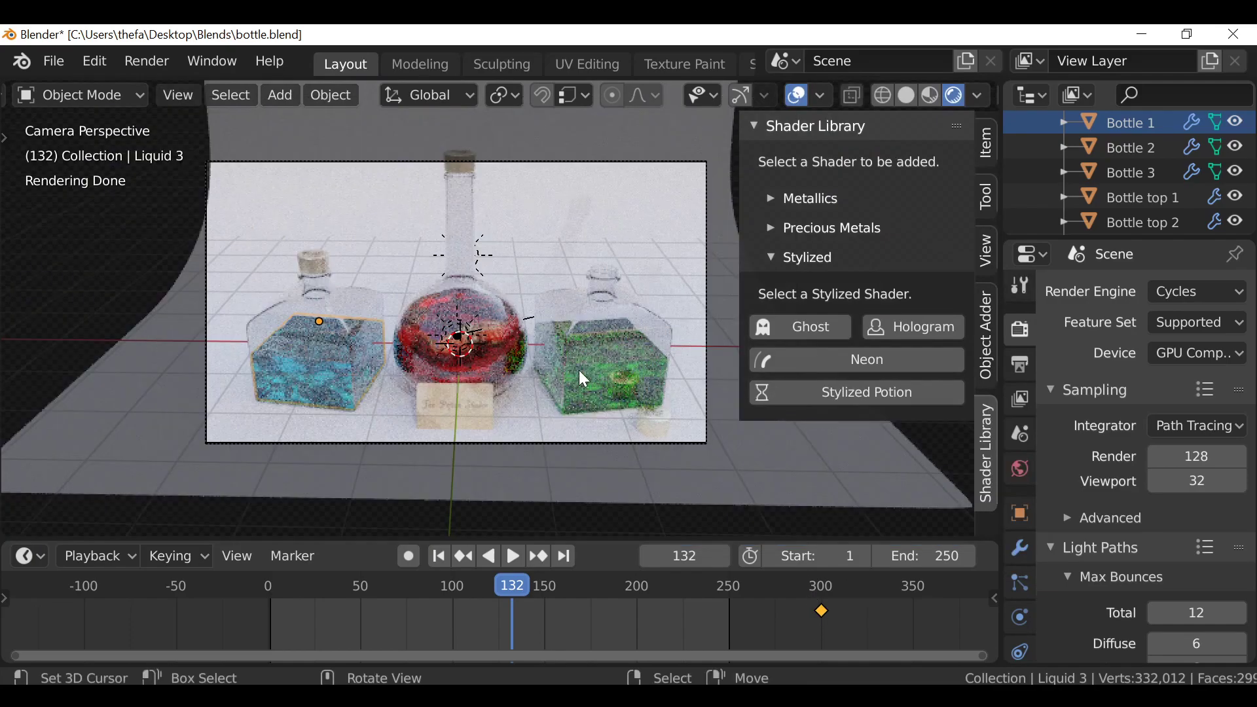